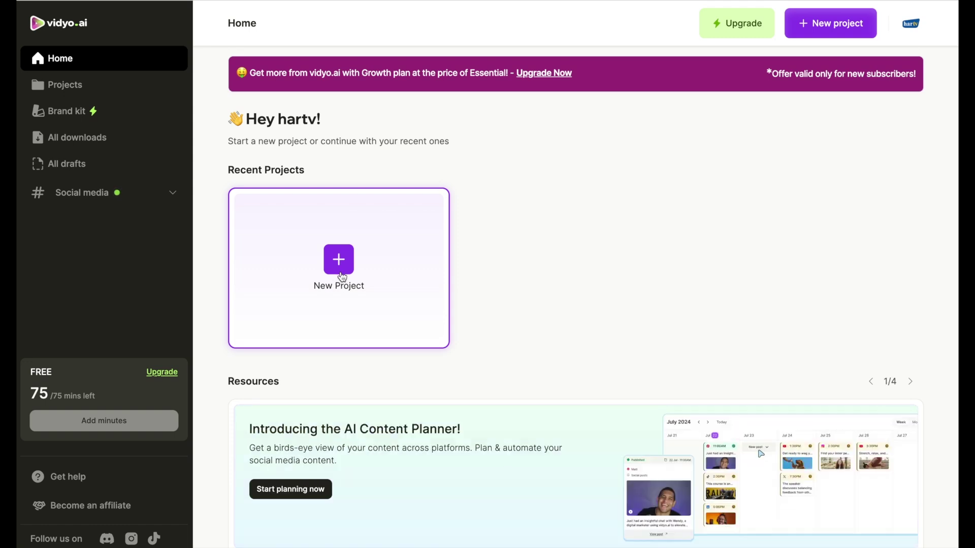
Import the 2022 HAR Engage keynote from its YouTube link into a new project and generate clips.
{"action": "left_click", "coordinate": [339, 260]}
{"action": "right_click", "coordinate": [190, 172]}
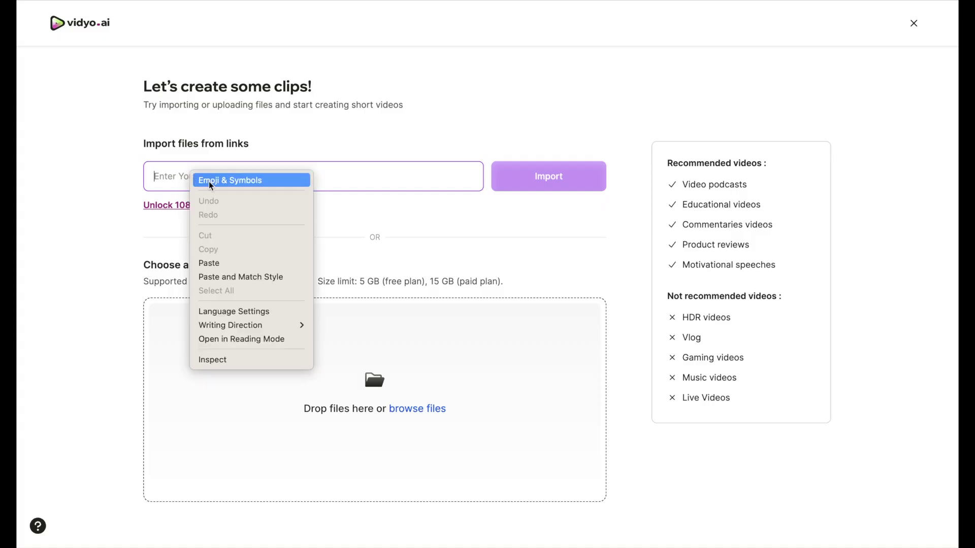
{"action": "left_click", "coordinate": [243, 264]}
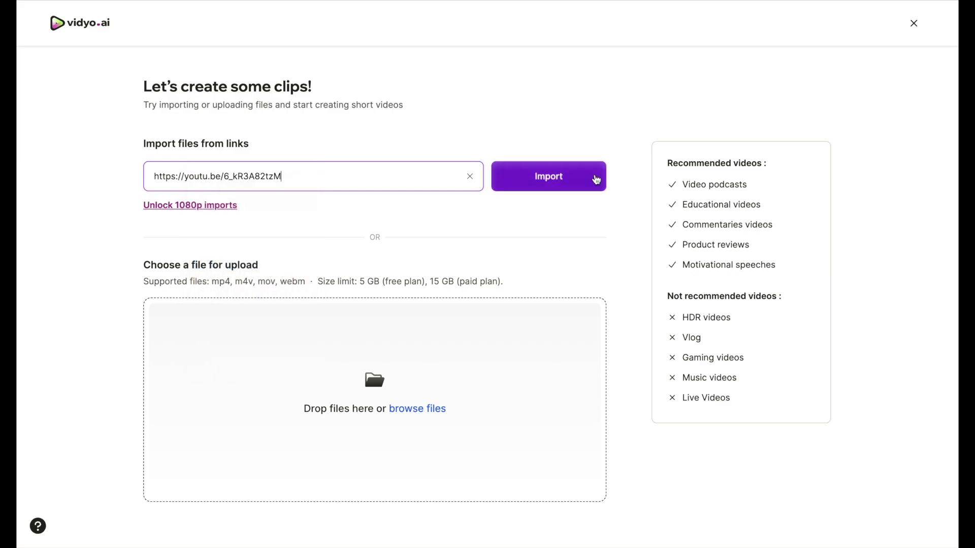
{"action": "left_click", "coordinate": [555, 182]}
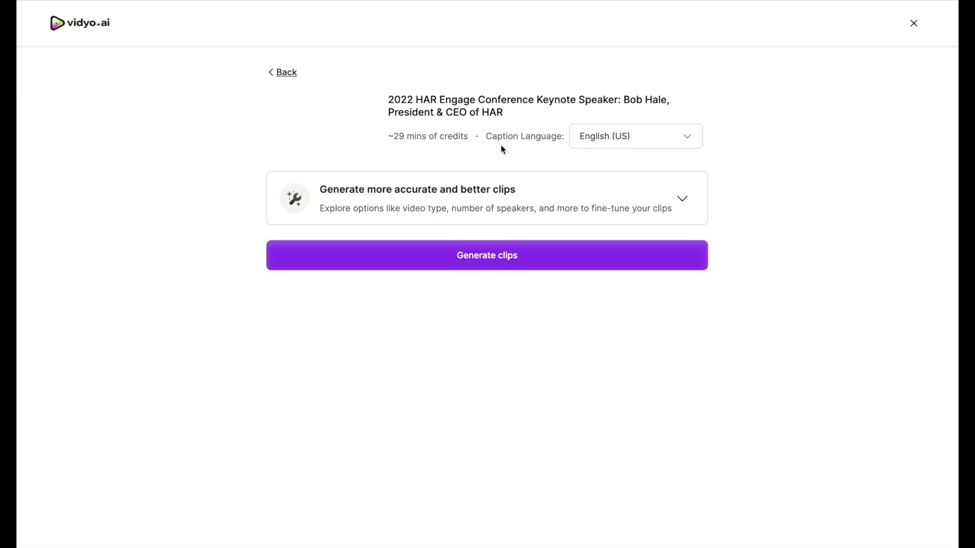
{"action": "left_click", "coordinate": [499, 268]}
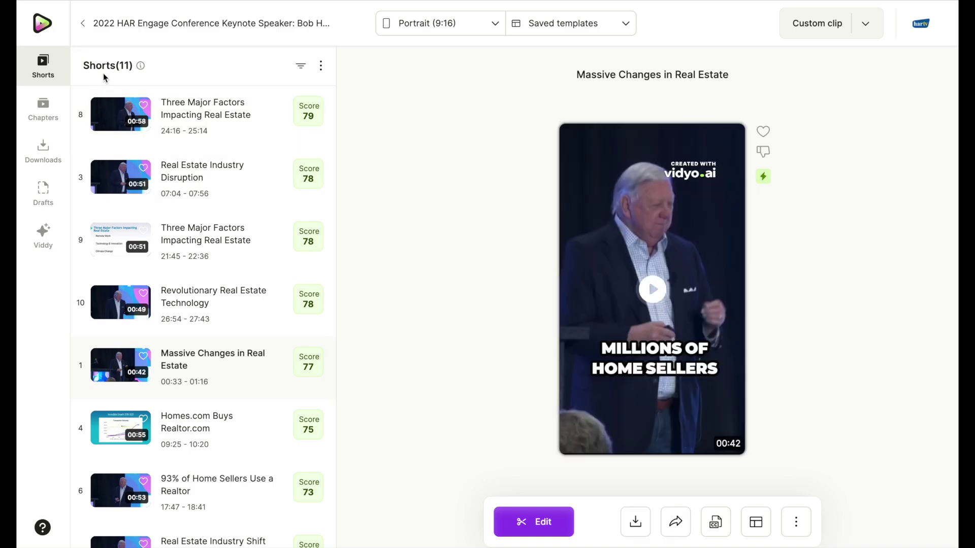
Scroll through the 11 generated shorts, ranked from score 79 down to 63.
{"action": "scroll", "coordinate": [218, 151], "scroll_direction": "down", "scroll_amount": 2}
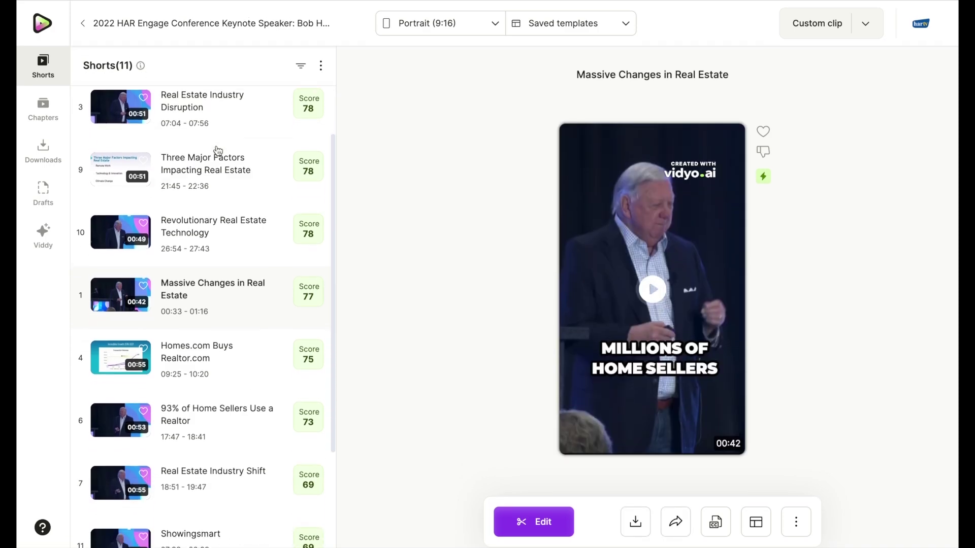
{"action": "scroll", "coordinate": [219, 151], "scroll_direction": "down", "scroll_amount": 3}
{"action": "scroll", "coordinate": [218, 148], "scroll_direction": "up", "scroll_amount": 5}
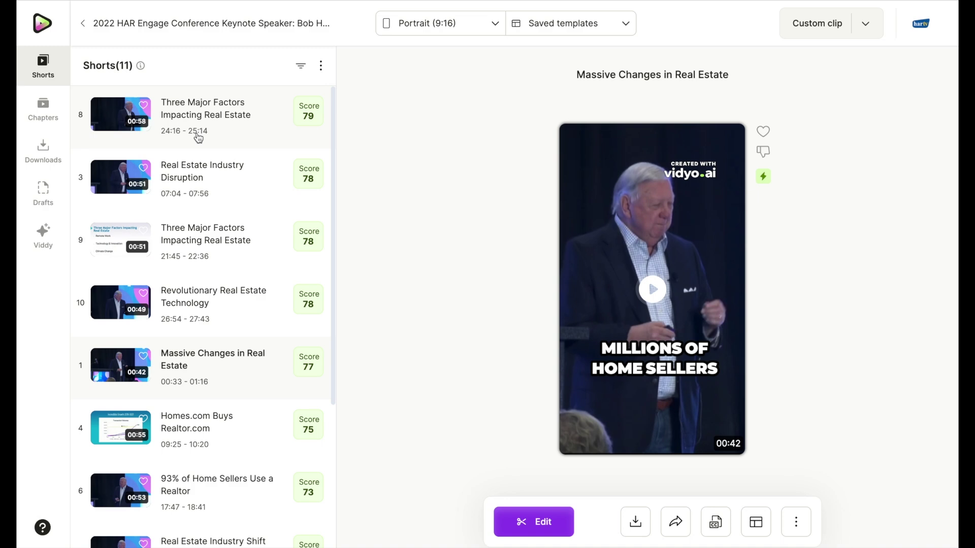
{"action": "scroll", "coordinate": [242, 173], "scroll_direction": "down", "scroll_amount": 1}
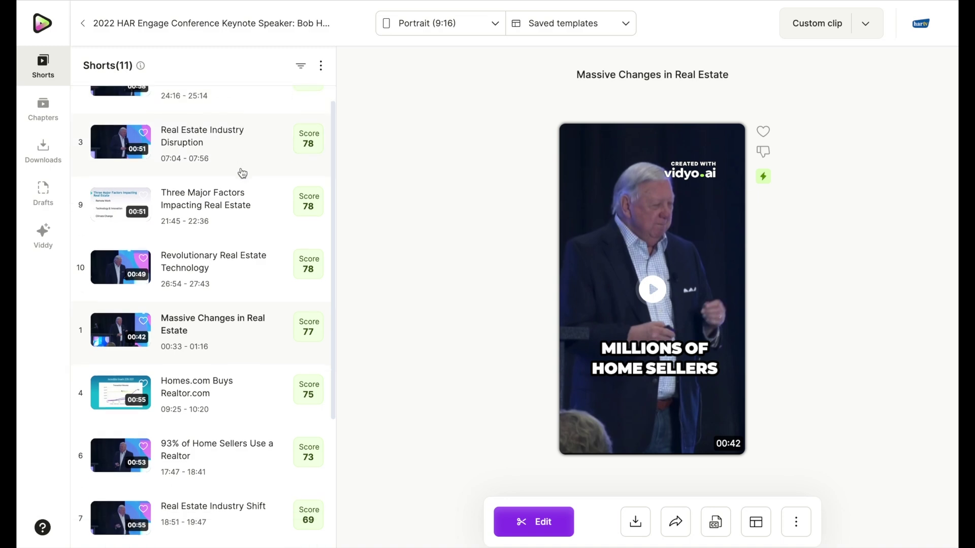
{"action": "scroll", "coordinate": [242, 173], "scroll_direction": "down", "scroll_amount": 5}
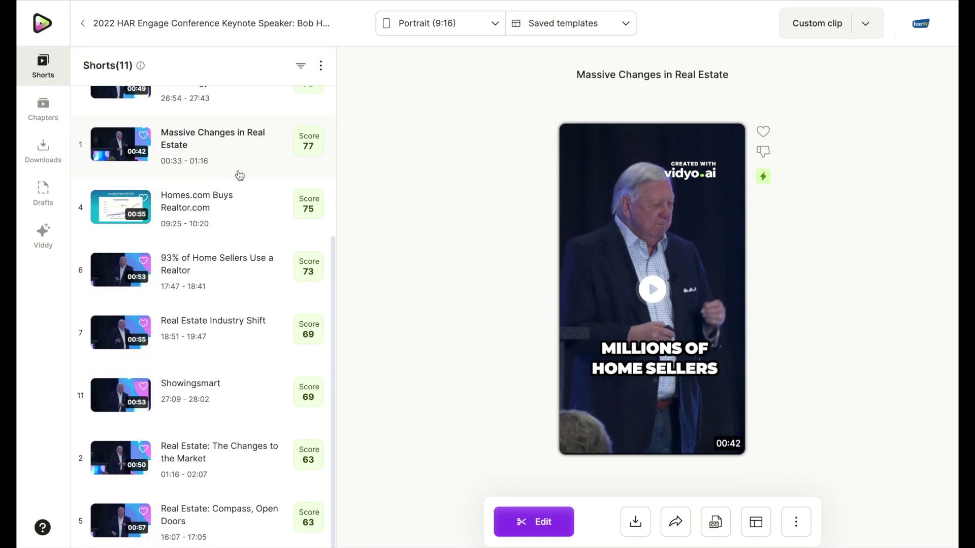
{"action": "scroll", "coordinate": [239, 175], "scroll_direction": "up", "scroll_amount": 6}
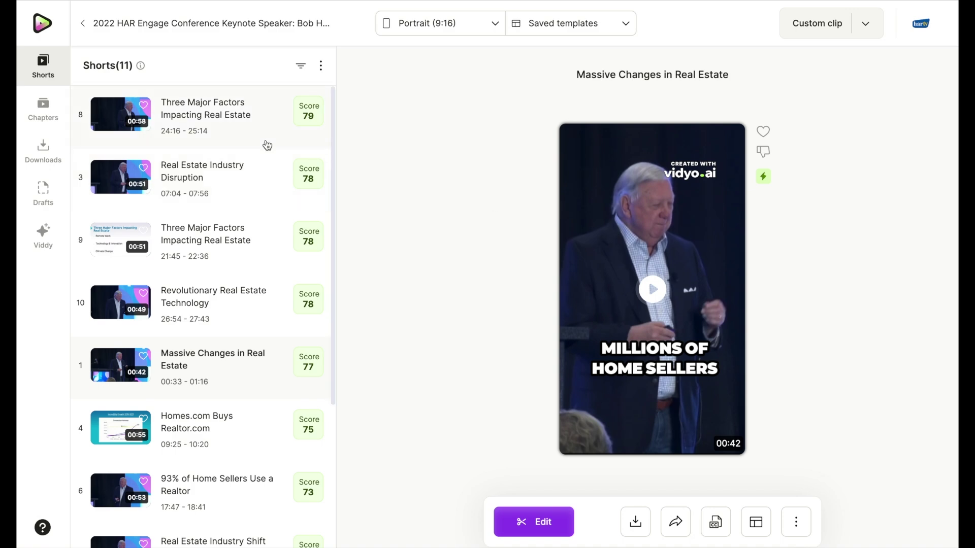
Play the 'Three Major Factors Impacting Real Estate' short, then open it in the editor.
{"action": "left_click", "coordinate": [267, 117]}
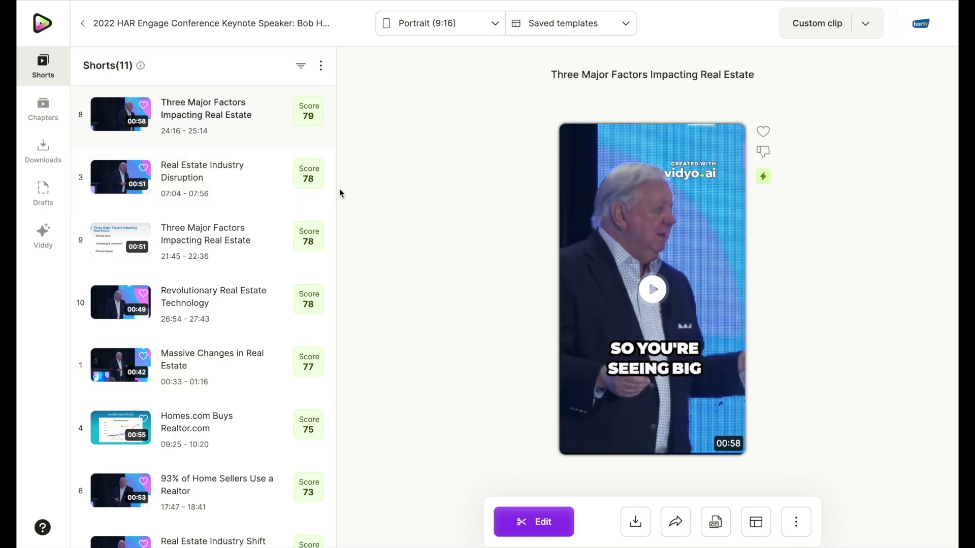
{"action": "left_click", "coordinate": [652, 292]}
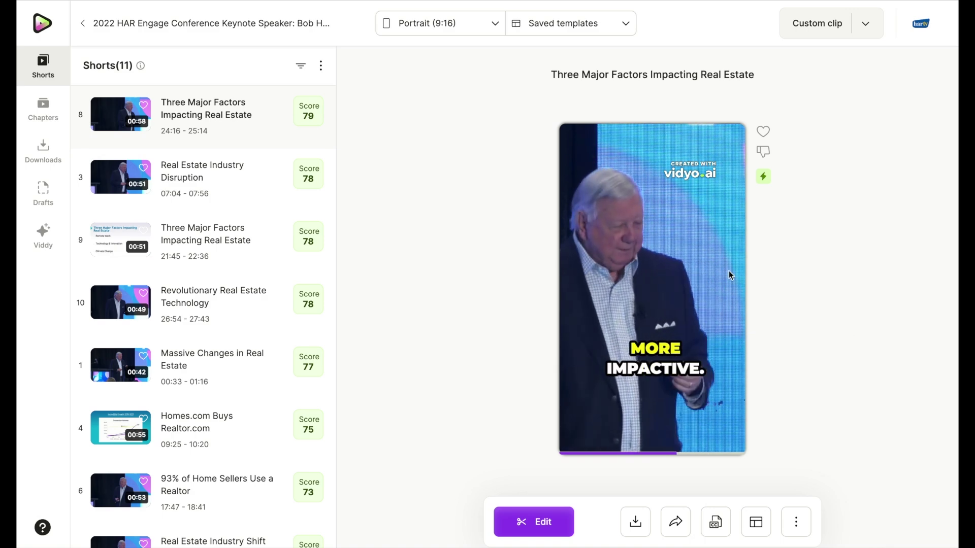
{"action": "mouse_move", "coordinate": [658, 292]}
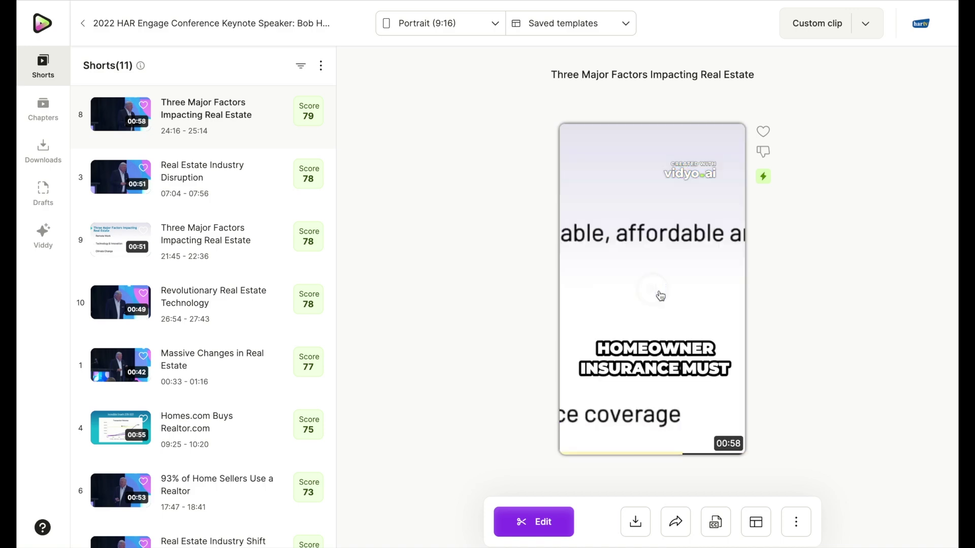
{"action": "left_click", "coordinate": [544, 523]}
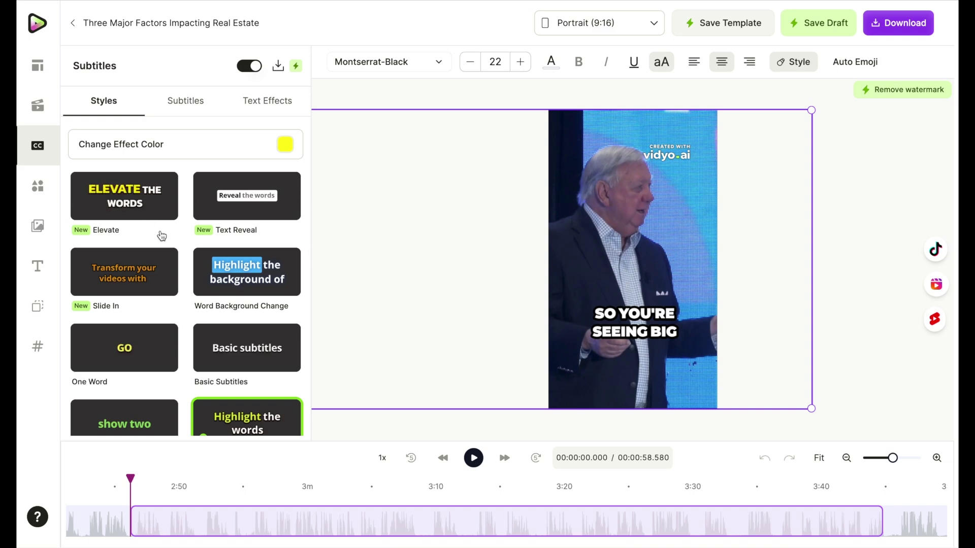
Set the Montserrat-Black subtitle font size to 24, then bring up the auto-emoji settings.
{"action": "scroll", "coordinate": [193, 254], "scroll_direction": "down", "scroll_amount": 3}
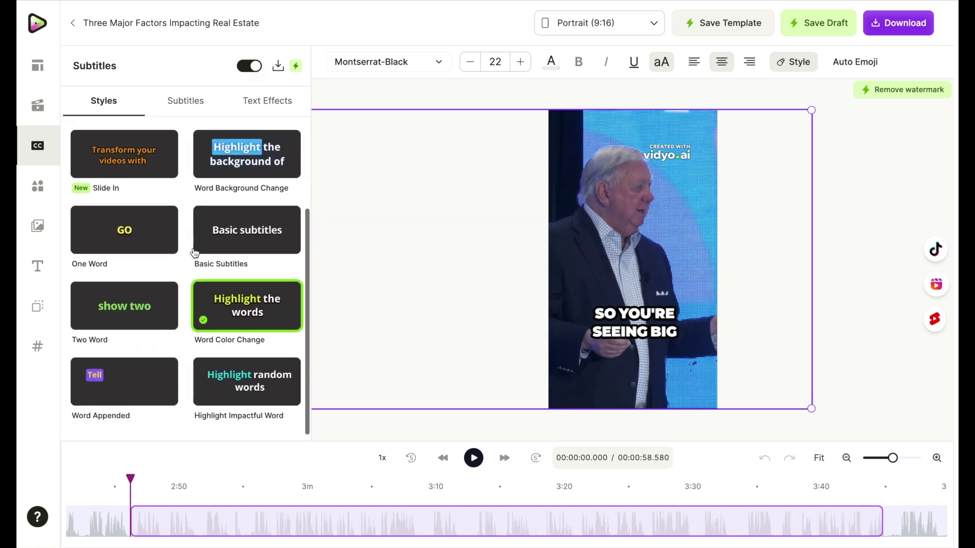
{"action": "scroll", "coordinate": [194, 362], "scroll_direction": "up", "scroll_amount": 3}
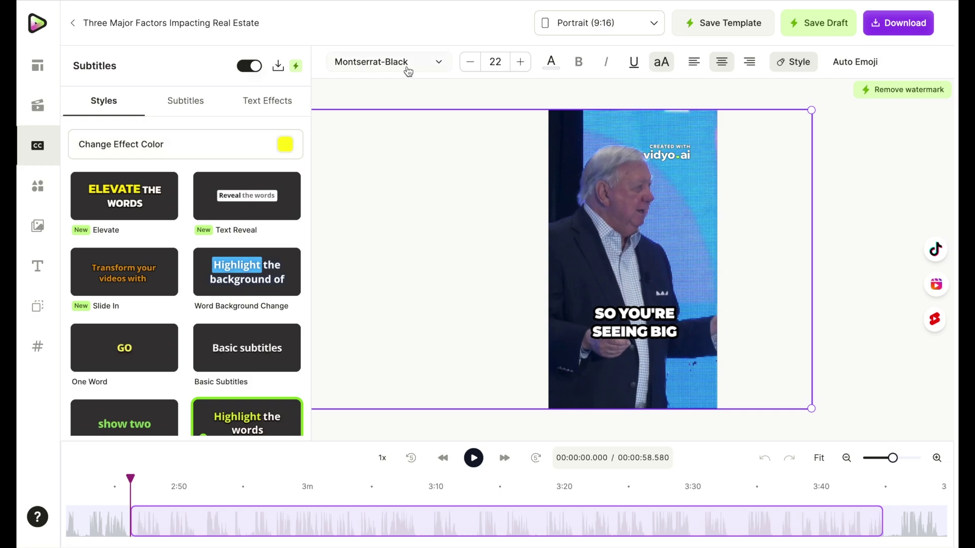
{"action": "left_click", "coordinate": [523, 64]}
{"action": "left_click", "coordinate": [523, 64]}
{"action": "left_click", "coordinate": [523, 64]}
{"action": "left_click", "coordinate": [523, 63]}
{"action": "left_click", "coordinate": [523, 64]}
{"action": "left_click", "coordinate": [521, 62]}
{"action": "left_click", "coordinate": [520, 61]}
{"action": "left_click", "coordinate": [521, 61]}
{"action": "left_click", "coordinate": [520, 62]}
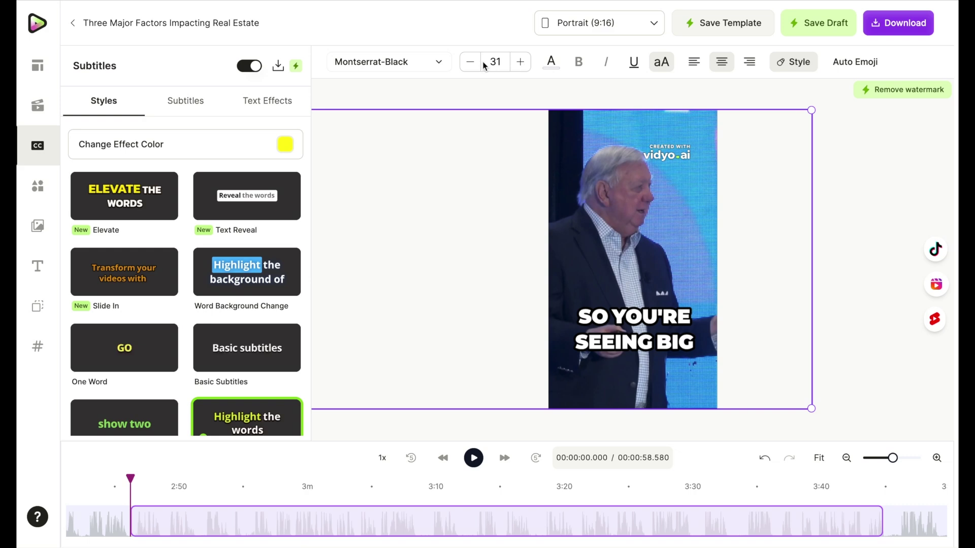
{"action": "left_click", "coordinate": [470, 62]}
{"action": "left_click", "coordinate": [470, 61]}
{"action": "left_click", "coordinate": [471, 62]}
{"action": "left_click", "coordinate": [470, 62]}
{"action": "left_click", "coordinate": [471, 62]}
{"action": "left_click", "coordinate": [470, 62]}
{"action": "left_click", "coordinate": [470, 62]}
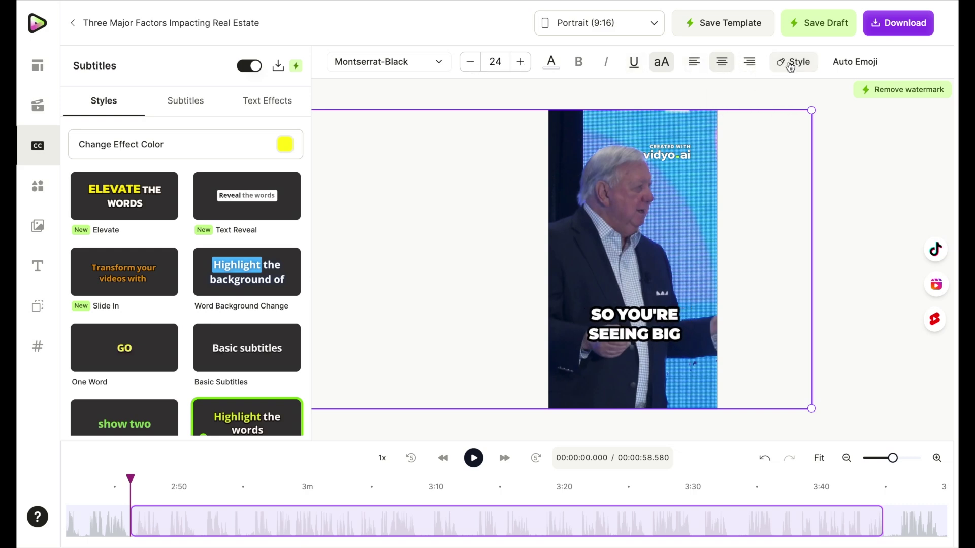
{"action": "left_click", "coordinate": [838, 62]}
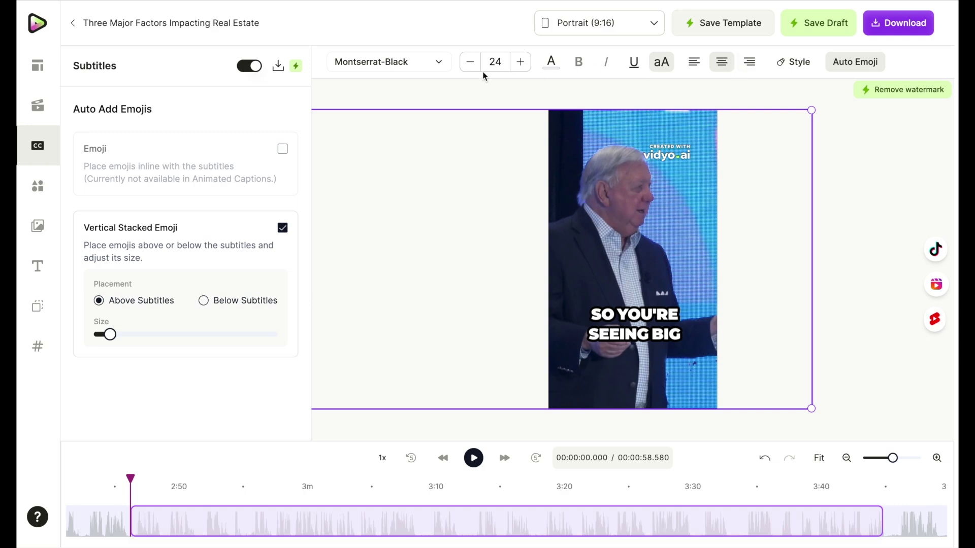
Show the subtitle lines in the CC Subtitles tab and scroll down to 'Then climate change.'.
{"action": "left_click", "coordinate": [37, 155]}
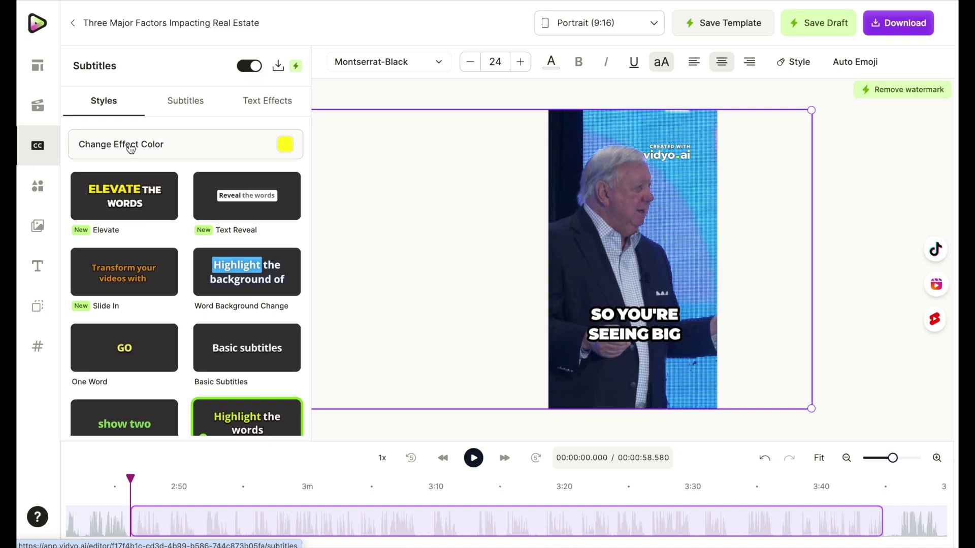
{"action": "left_click", "coordinate": [185, 104]}
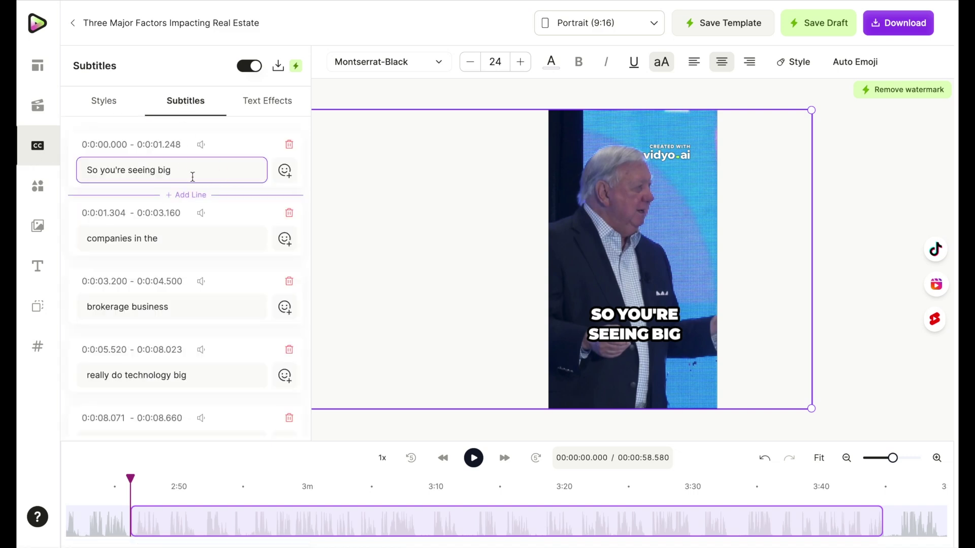
{"action": "scroll", "coordinate": [223, 238], "scroll_direction": "down", "scroll_amount": 3}
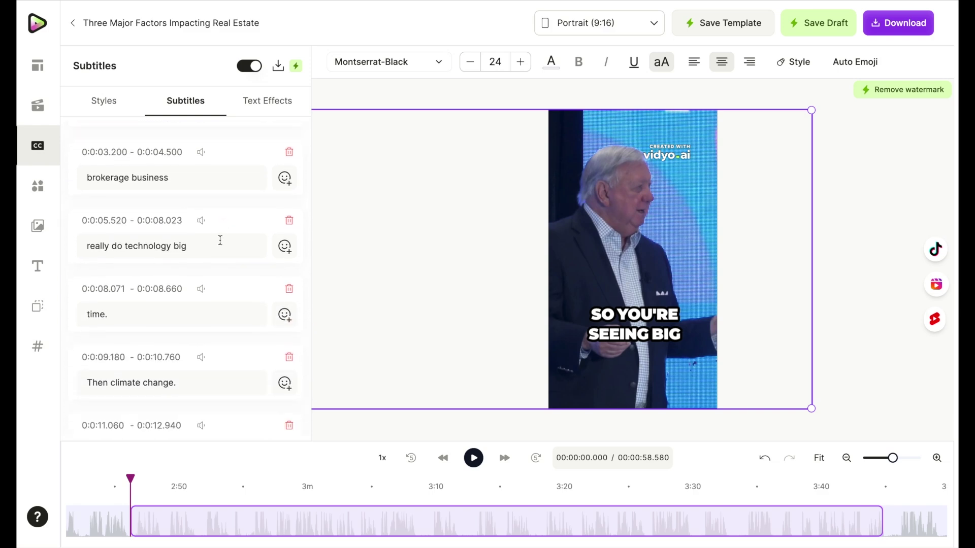
{"action": "scroll", "coordinate": [219, 243], "scroll_direction": "down", "scroll_amount": 2}
{"action": "scroll", "coordinate": [219, 241], "scroll_direction": "down", "scroll_amount": 3}
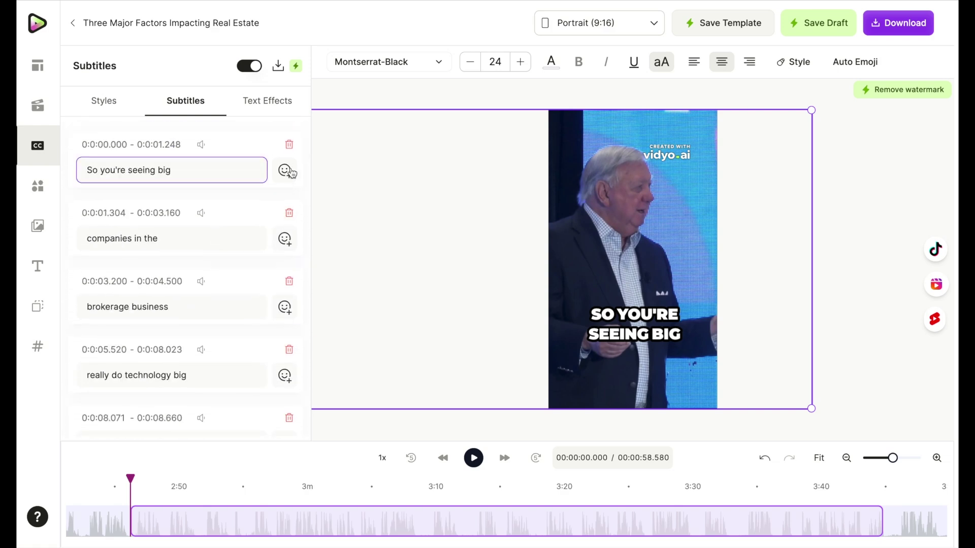
{"action": "scroll", "coordinate": [256, 193], "scroll_direction": "down", "scroll_amount": 4}
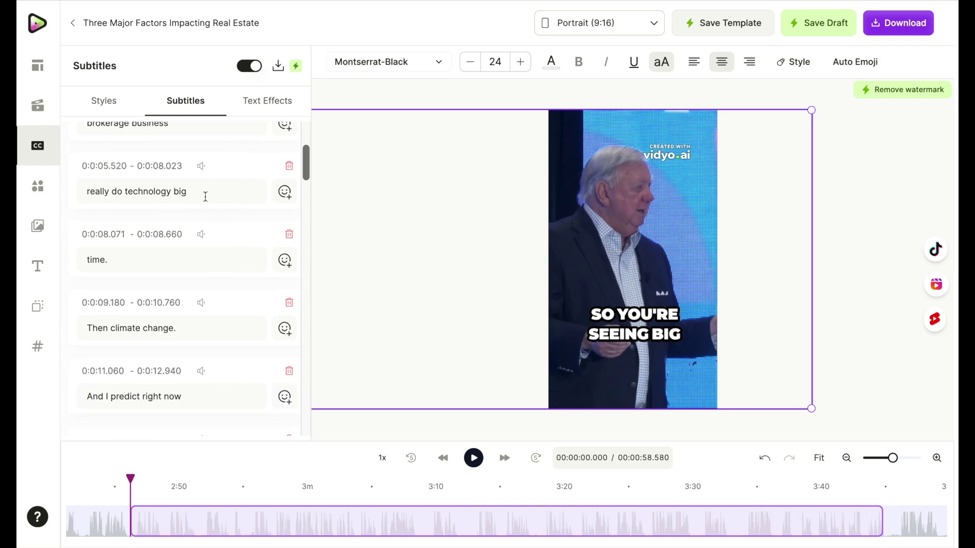
{"action": "scroll", "coordinate": [208, 198], "scroll_direction": "down", "scroll_amount": 3}
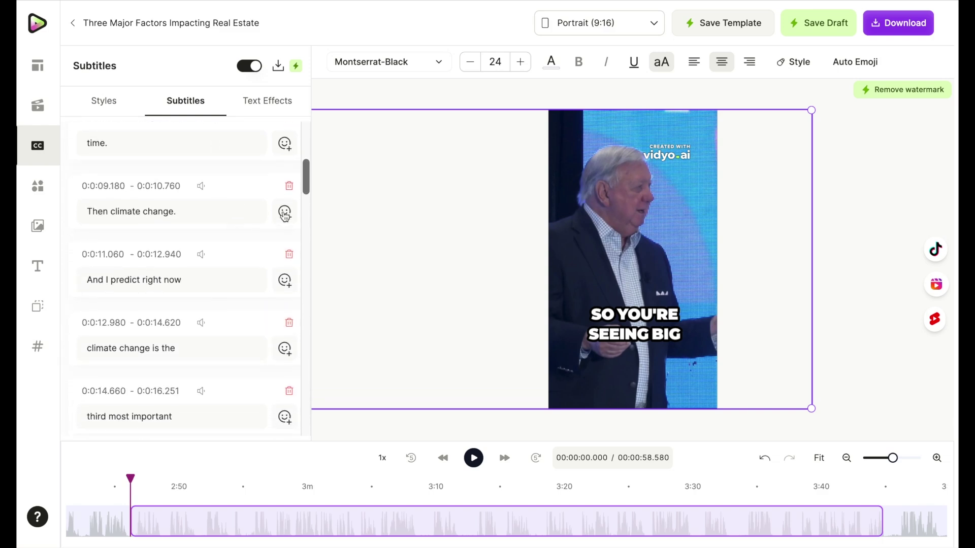
Attach the deciduous tree emoji to the 'Then climate change.' caption line.
{"action": "left_click", "coordinate": [285, 213]}
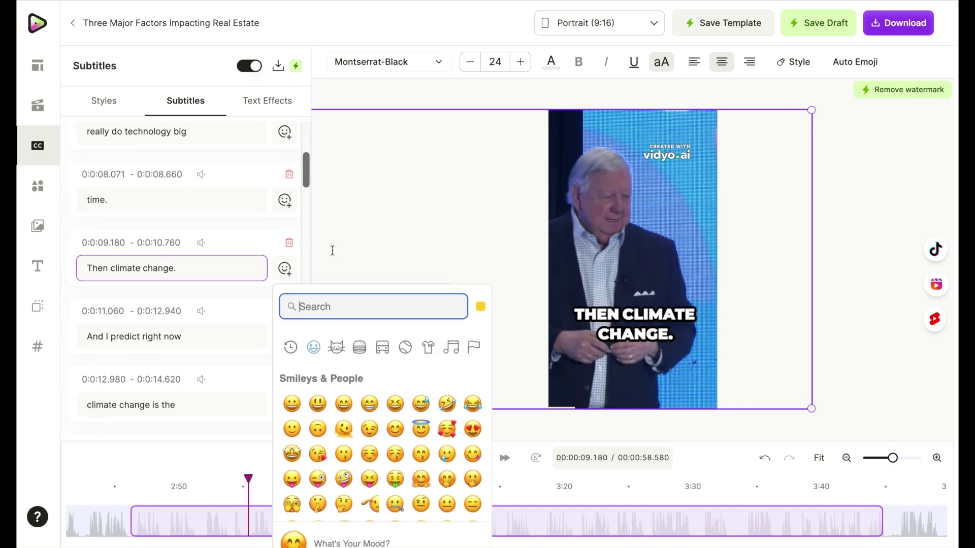
{"action": "type", "text": "tree"}
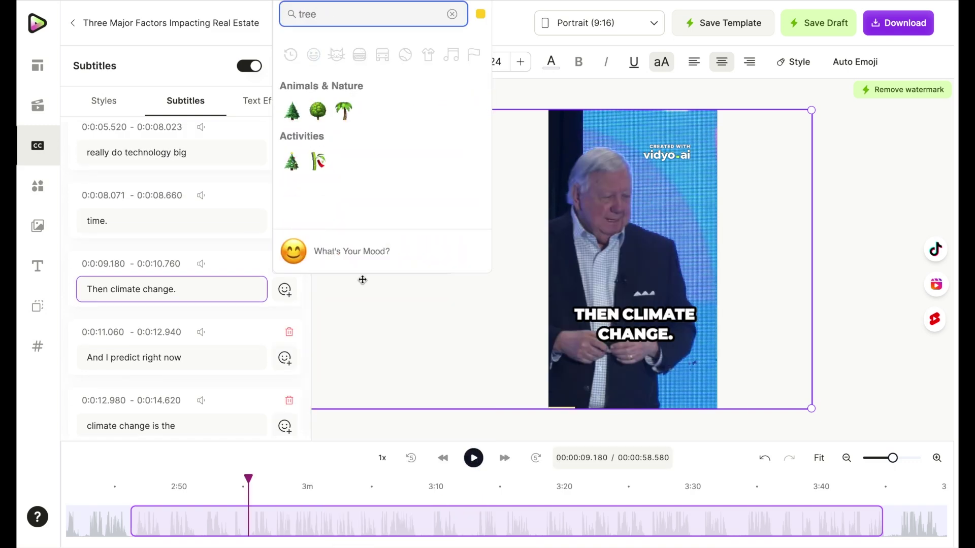
{"action": "left_click", "coordinate": [317, 110]}
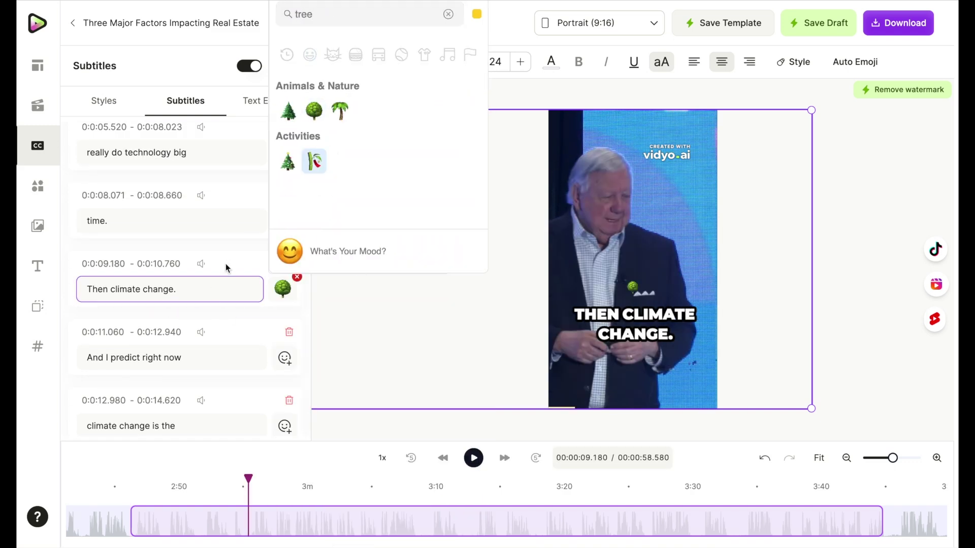
{"action": "left_click", "coordinate": [226, 263]}
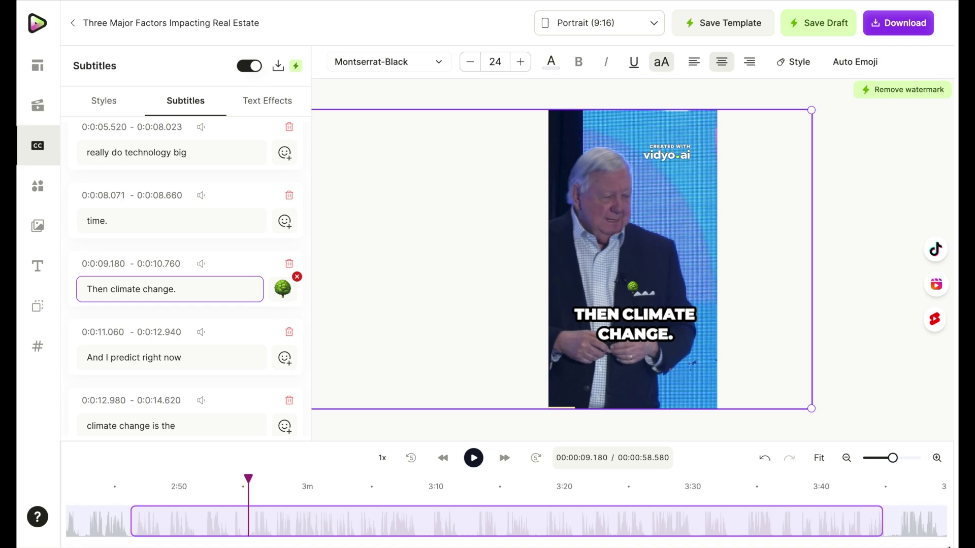
Delete the four insurance caption lines, from 'So insurance,' through 'affordable and reliable.'.
{"action": "left_click", "coordinate": [823, 520]}
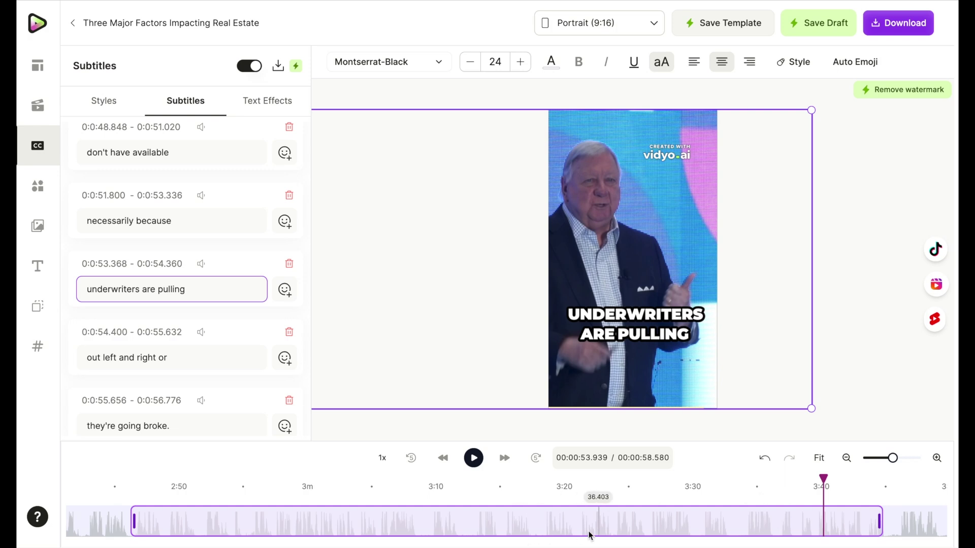
{"action": "scroll", "coordinate": [211, 230], "scroll_direction": "up", "scroll_amount": 5}
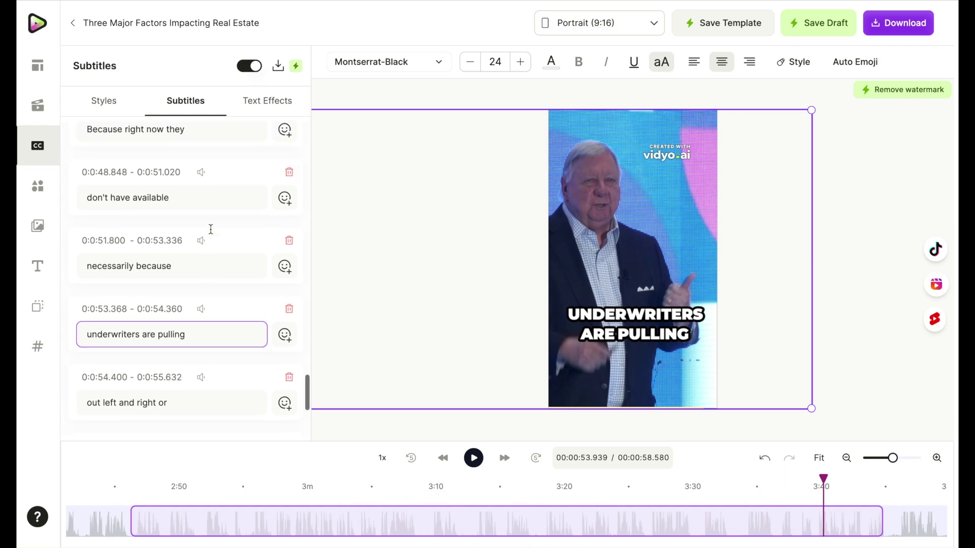
{"action": "scroll", "coordinate": [210, 237], "scroll_direction": "up", "scroll_amount": 7}
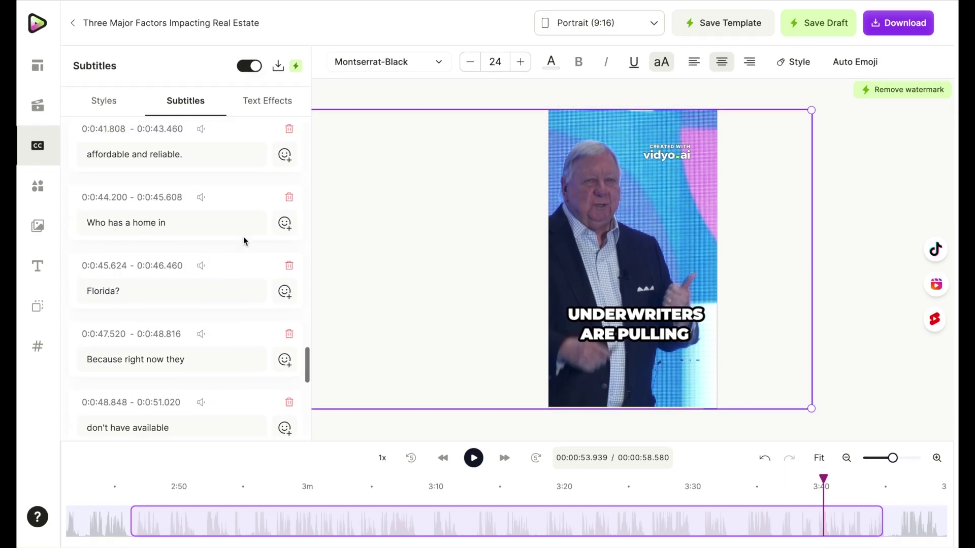
{"action": "scroll", "coordinate": [235, 235], "scroll_direction": "up", "scroll_amount": 3}
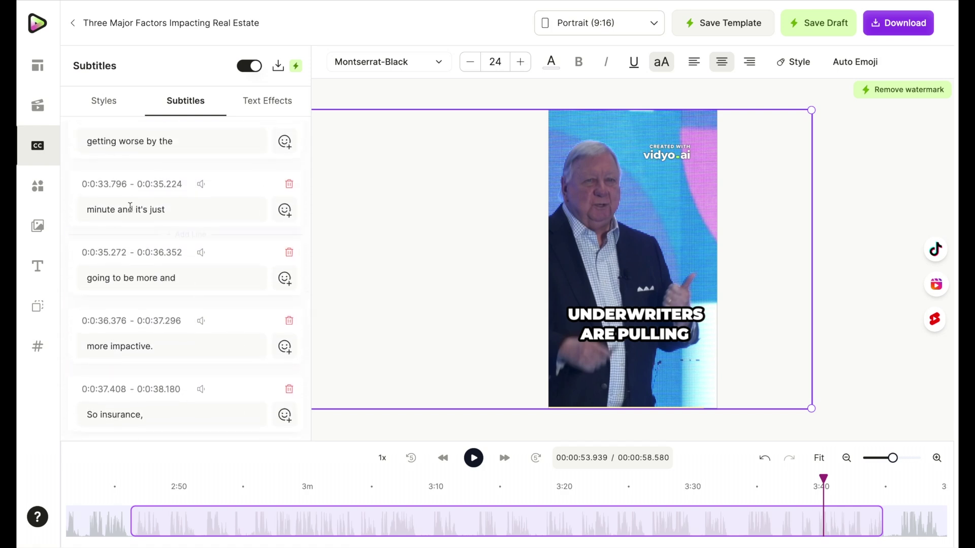
{"action": "scroll", "coordinate": [133, 200], "scroll_direction": "up", "scroll_amount": 1}
{"action": "scroll", "coordinate": [201, 284], "scroll_direction": "down", "scroll_amount": 1}
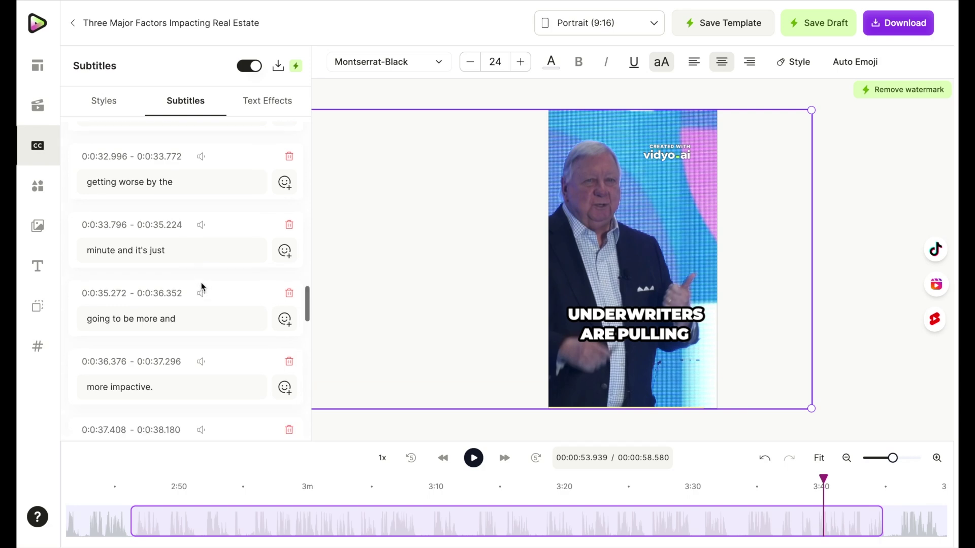
{"action": "scroll", "coordinate": [213, 321], "scroll_direction": "down", "scroll_amount": 3}
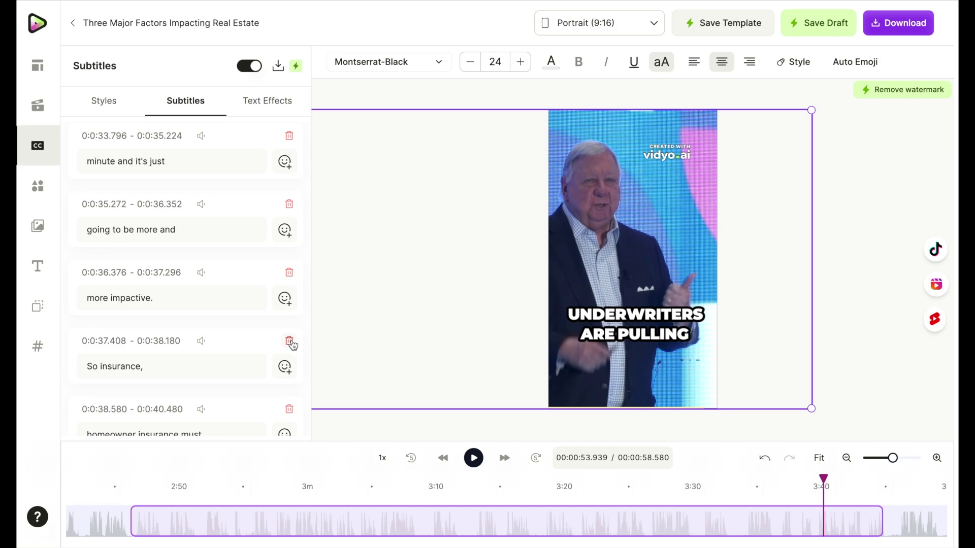
{"action": "left_click", "coordinate": [289, 342]}
{"action": "left_click", "coordinate": [289, 342]}
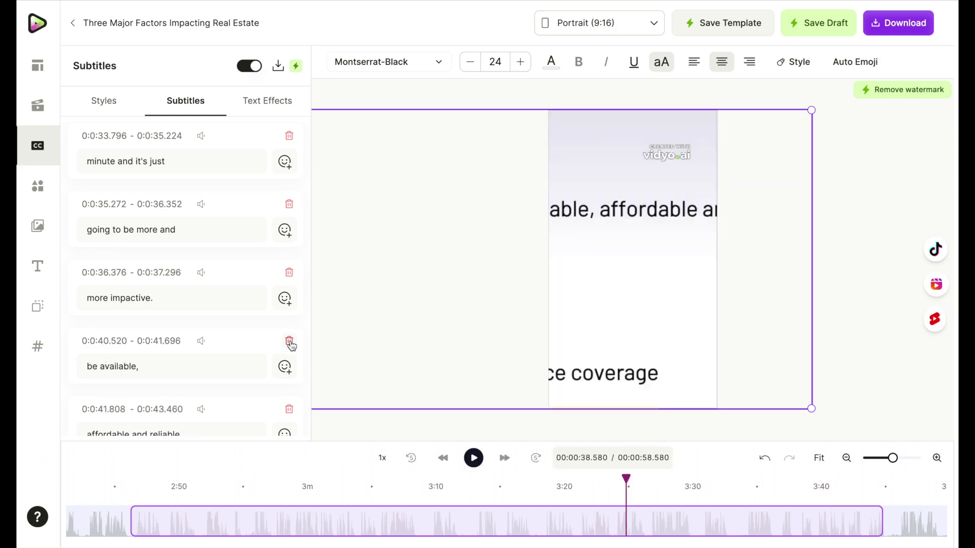
{"action": "left_click", "coordinate": [290, 342]}
{"action": "left_click", "coordinate": [289, 342]}
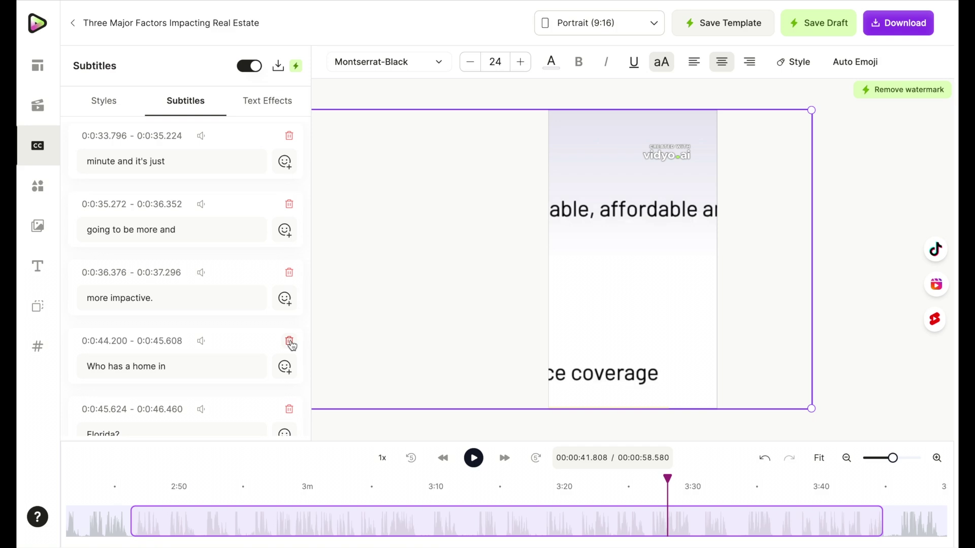
Trim the clip's end to about 47 s and delete the 'Who has a home in' and 'Florida?' lines.
{"action": "mouse_move", "coordinate": [879, 518]}
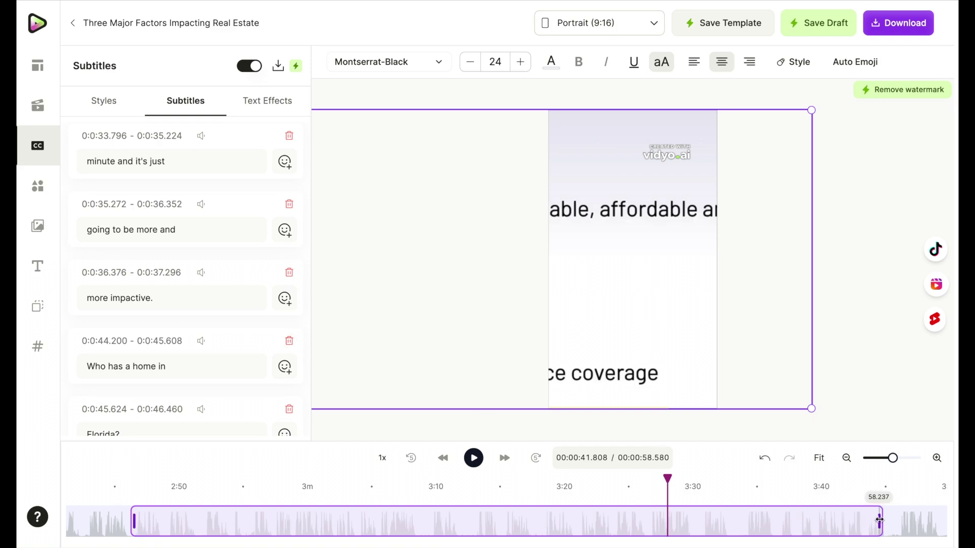
{"action": "left_click_drag", "start_coordinate": [880, 519], "coordinate": [732, 523]}
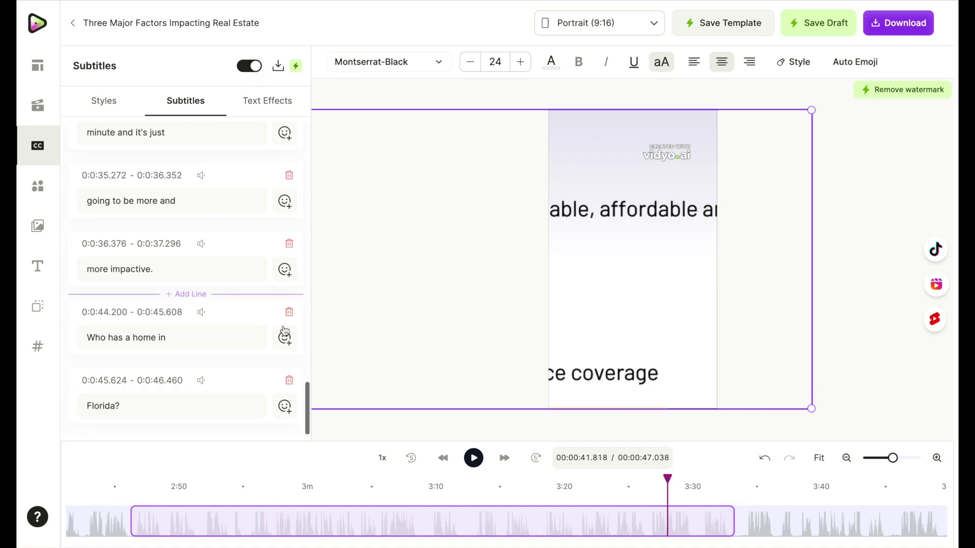
{"action": "left_click", "coordinate": [290, 346]}
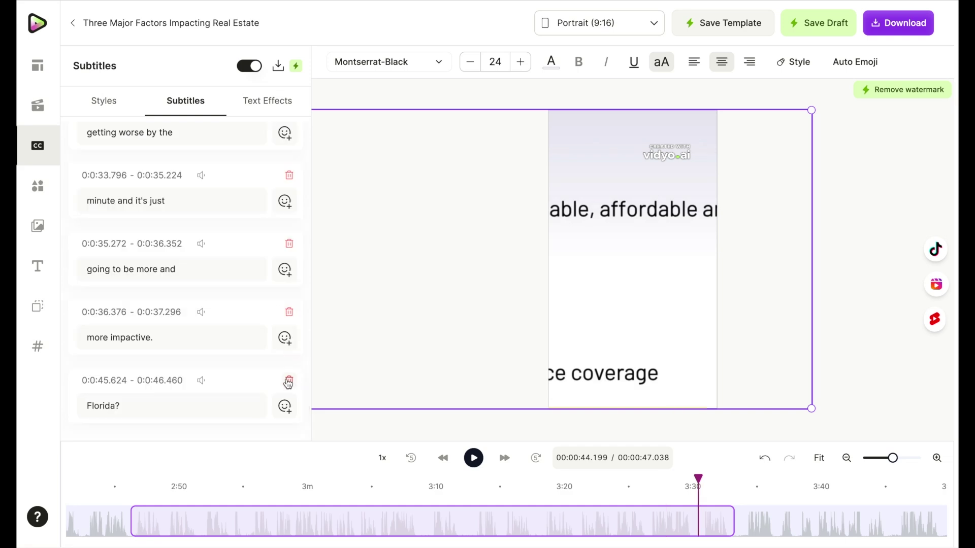
{"action": "left_click", "coordinate": [289, 381]}
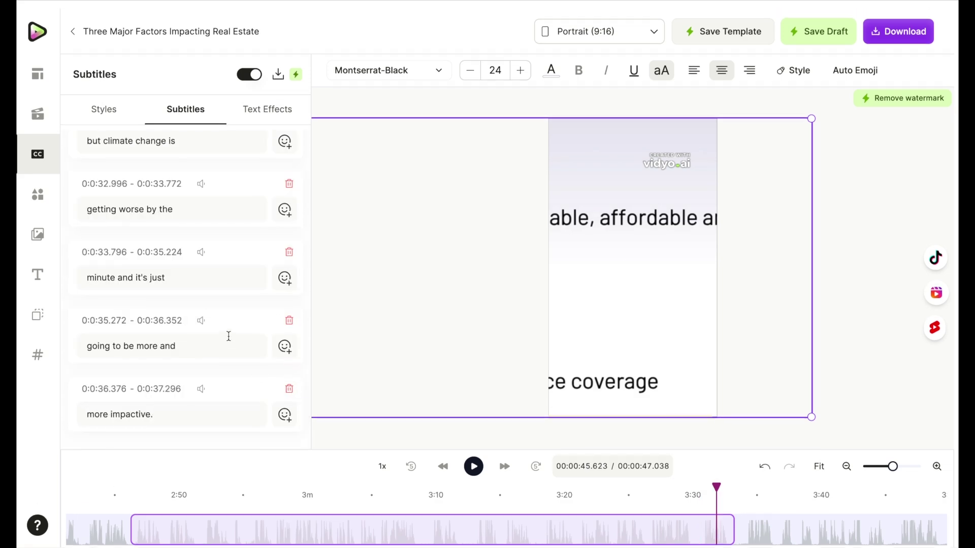
{"action": "scroll", "coordinate": [227, 337], "scroll_direction": "up", "scroll_amount": 3}
{"action": "scroll", "coordinate": [235, 255], "scroll_direction": "up", "scroll_amount": 20}
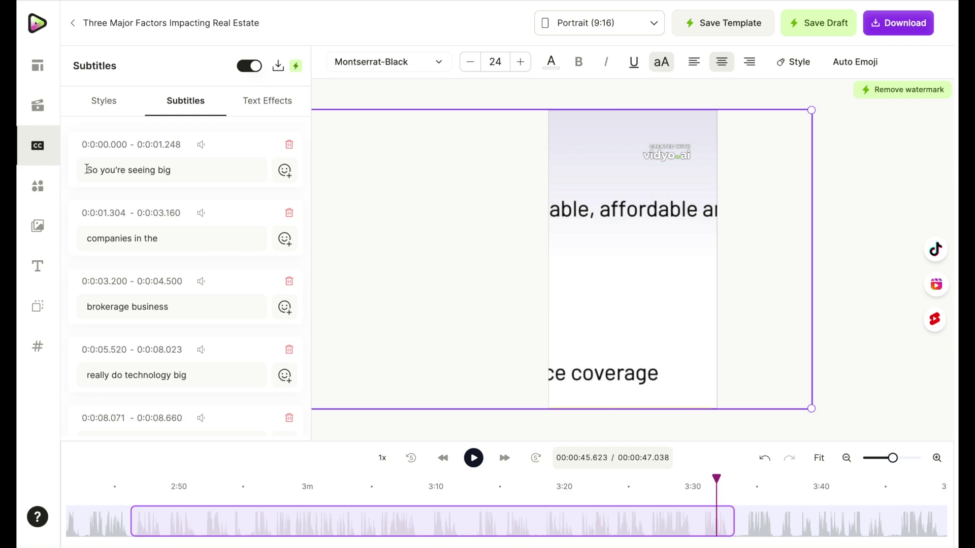
{"action": "scroll", "coordinate": [204, 224], "scroll_direction": "down", "scroll_amount": 1}
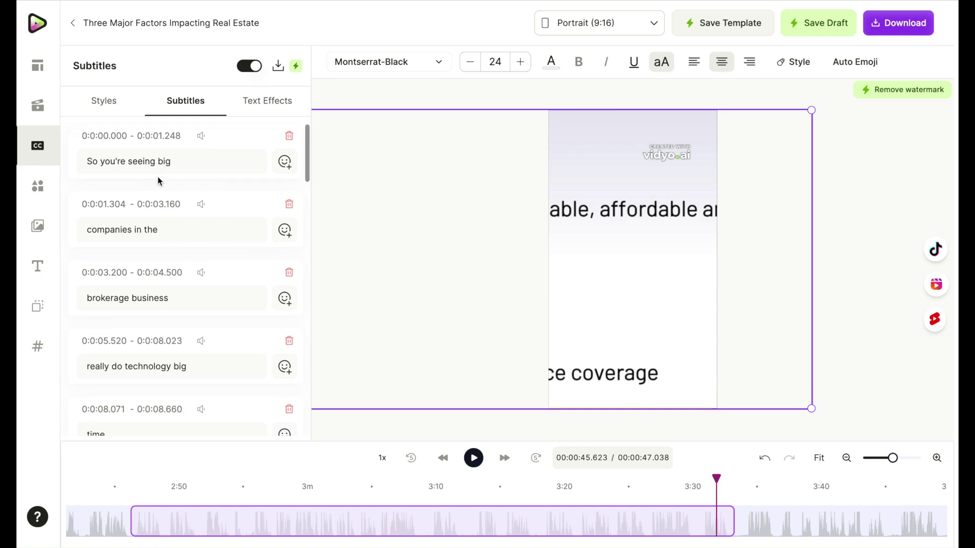
{"action": "scroll", "coordinate": [210, 220], "scroll_direction": "down", "scroll_amount": 2}
{"action": "scroll", "coordinate": [210, 219], "scroll_direction": "down", "scroll_amount": 5}
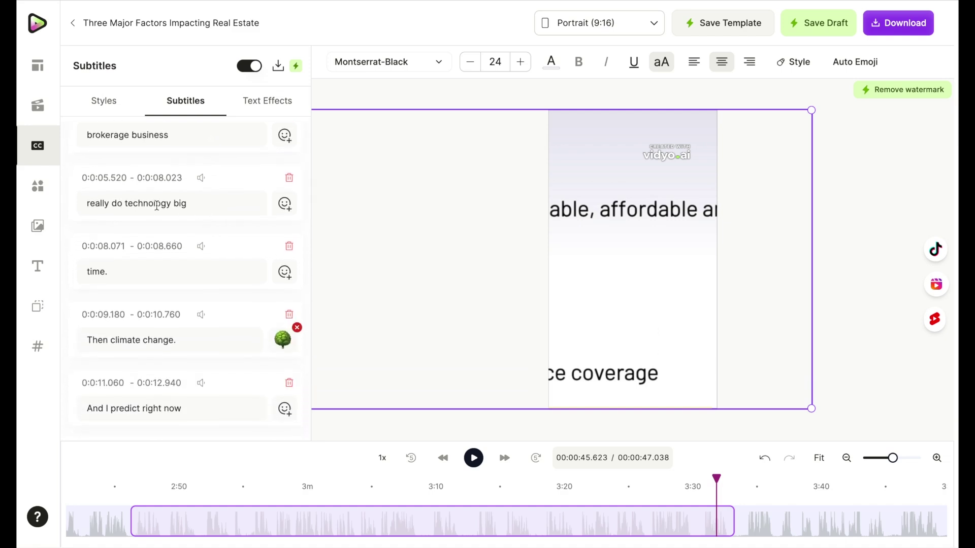
{"action": "scroll", "coordinate": [217, 220], "scroll_direction": "down", "scroll_amount": 1}
{"action": "scroll", "coordinate": [203, 219], "scroll_direction": "down", "scroll_amount": 2}
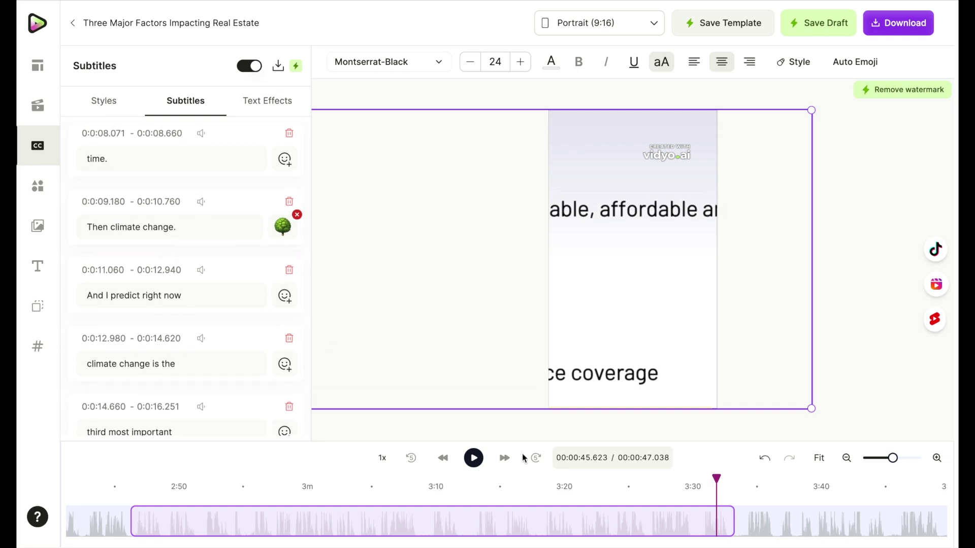
{"action": "left_click", "coordinate": [329, 487]}
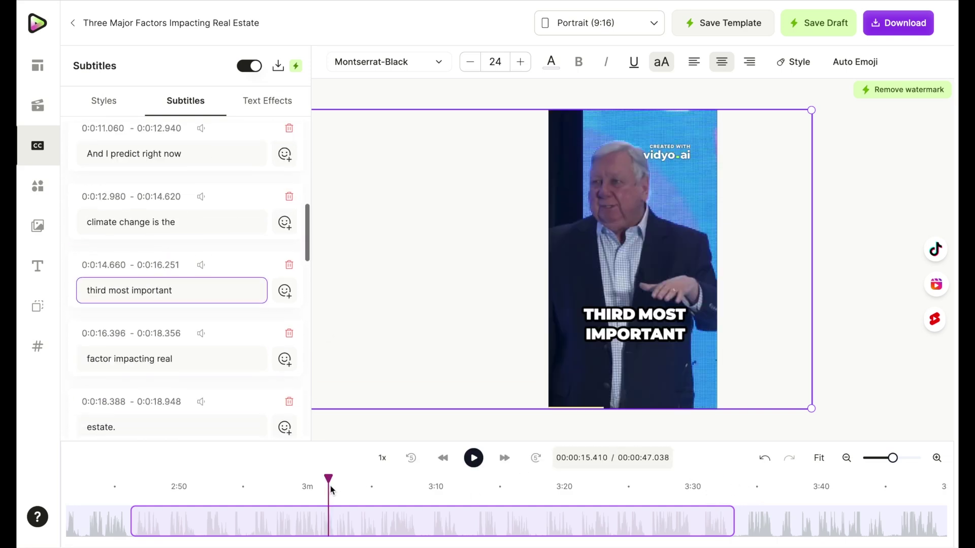
{"action": "left_click", "coordinate": [149, 488]}
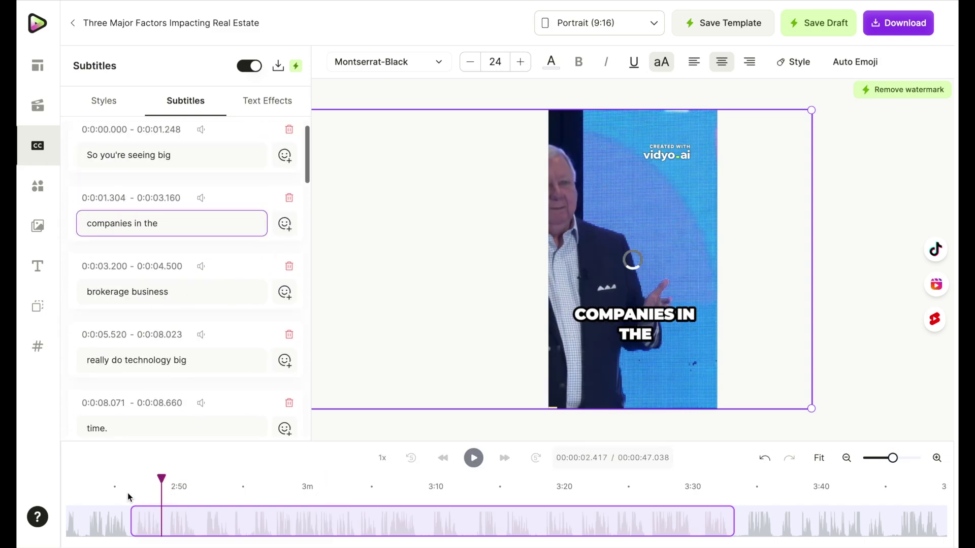
{"action": "left_click", "coordinate": [130, 495]}
{"action": "left_click", "coordinate": [474, 458]}
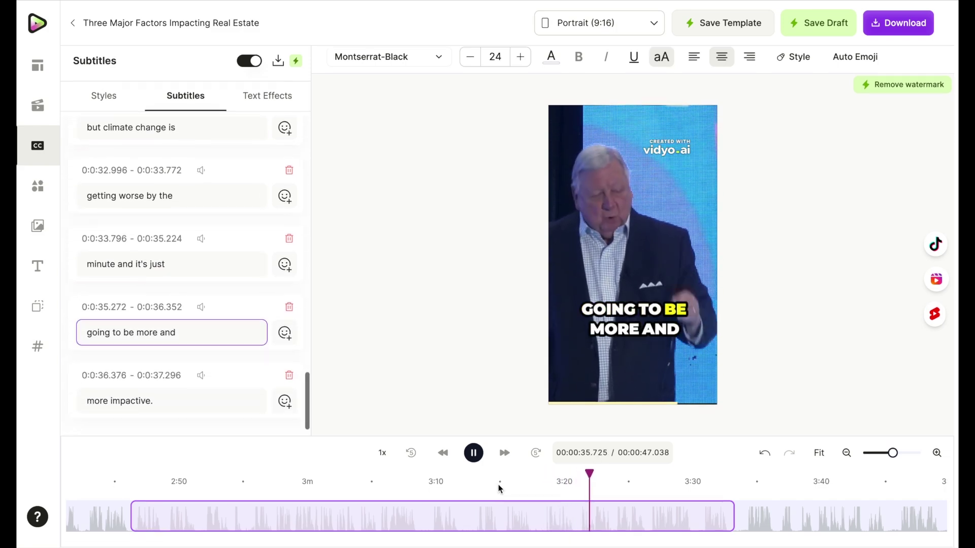
{"action": "left_click", "coordinate": [38, 226]}
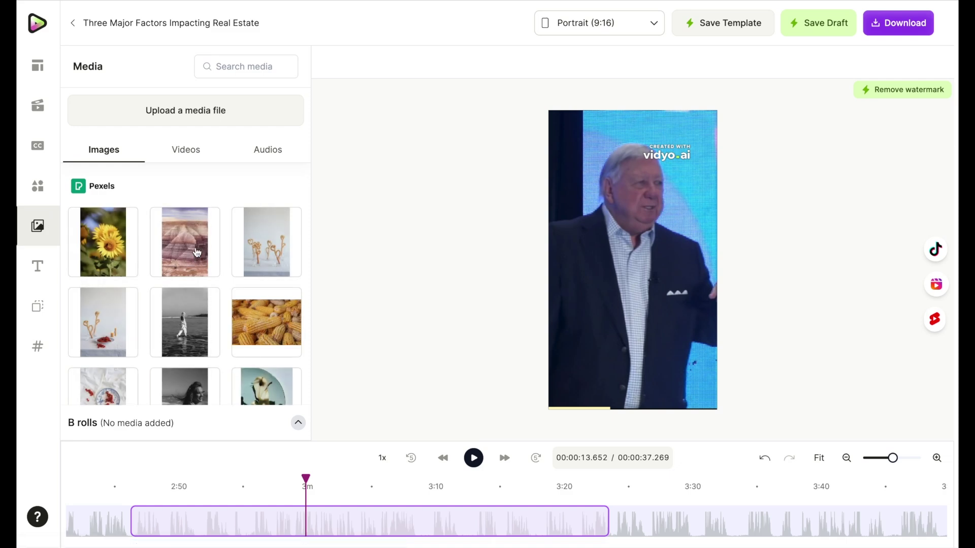
Add the 6-second night-mountain Pexels video as B-roll, after previewing from about 11 seconds.
{"action": "left_click", "coordinate": [198, 151]}
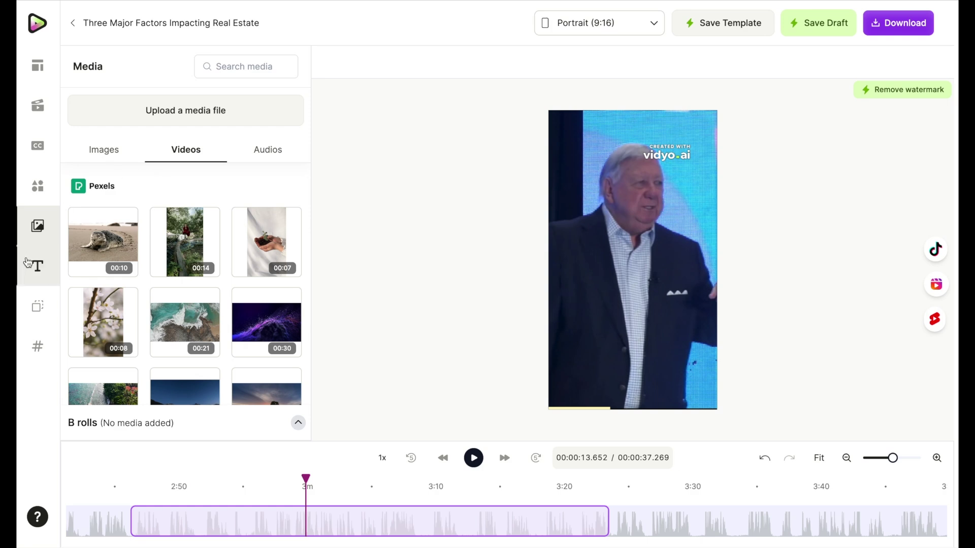
{"action": "scroll", "coordinate": [183, 254], "scroll_direction": "down", "scroll_amount": 3}
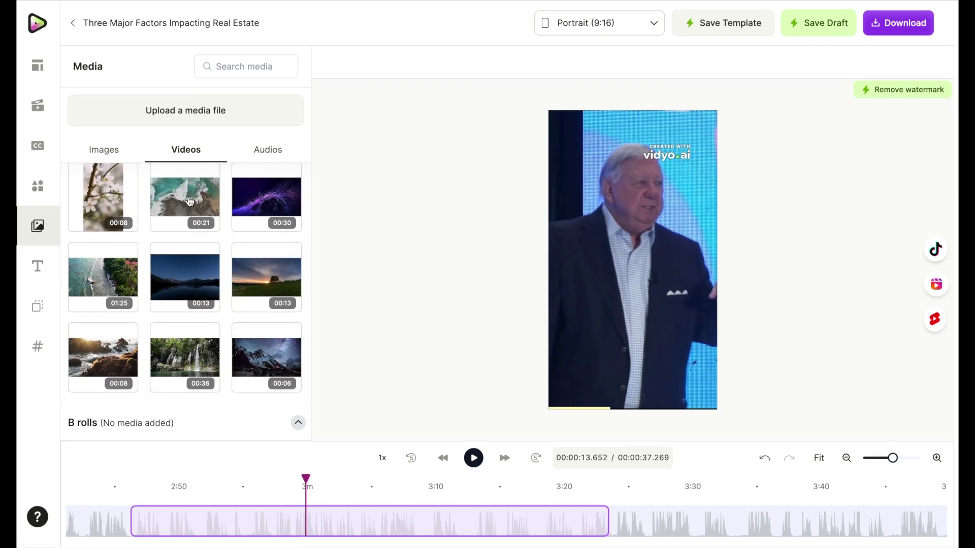
{"action": "scroll", "coordinate": [183, 289], "scroll_direction": "up", "scroll_amount": 3}
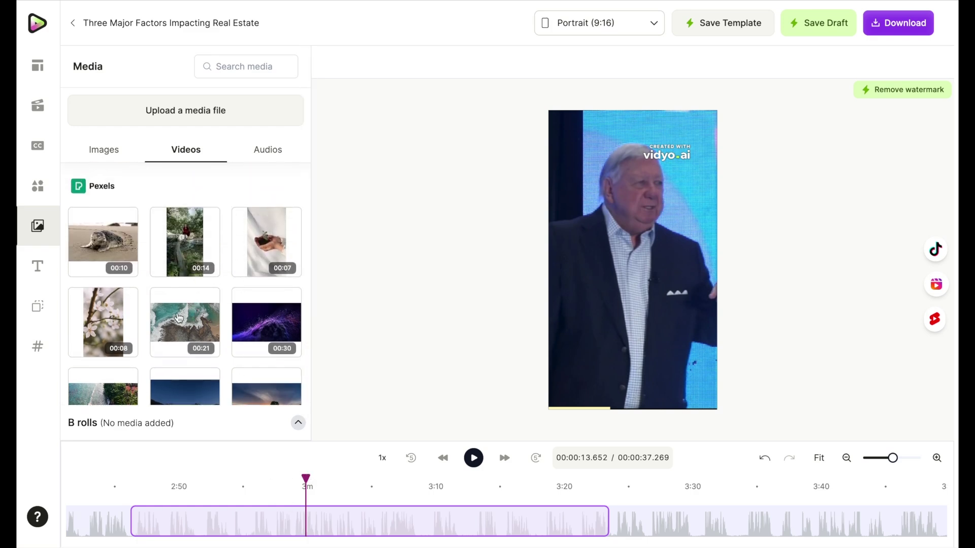
{"action": "scroll", "coordinate": [112, 315], "scroll_direction": "down", "scroll_amount": 3}
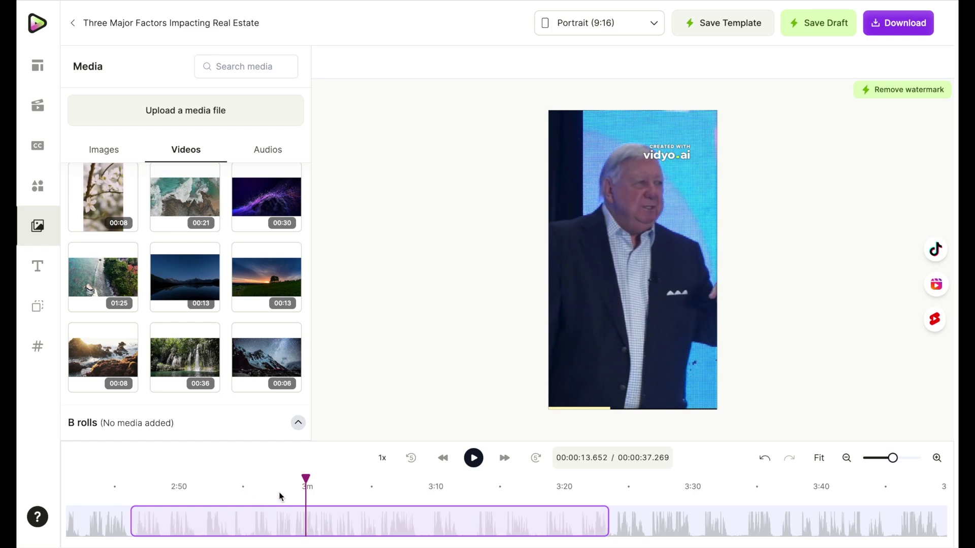
{"action": "left_click_drag", "start_coordinate": [305, 478], "coordinate": [257, 478]}
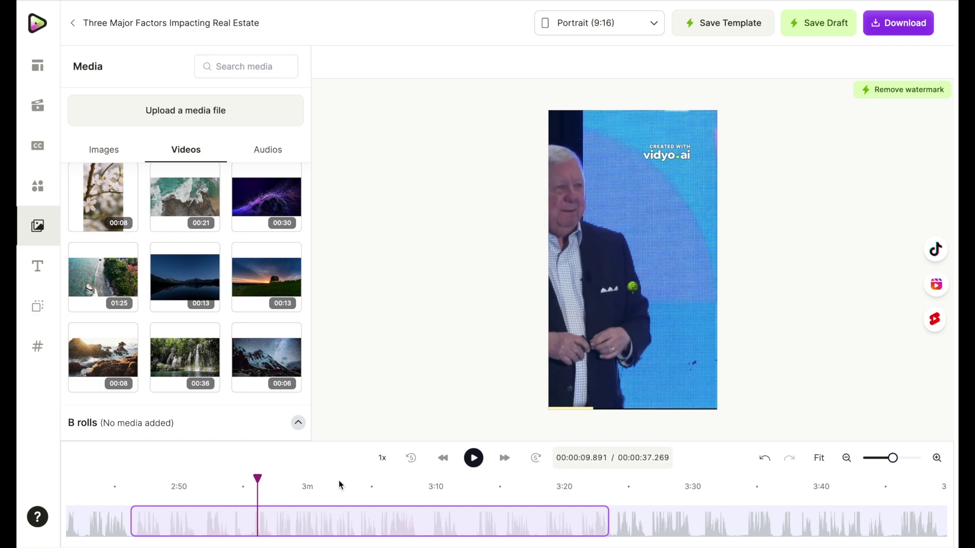
{"action": "left_click", "coordinate": [475, 458]}
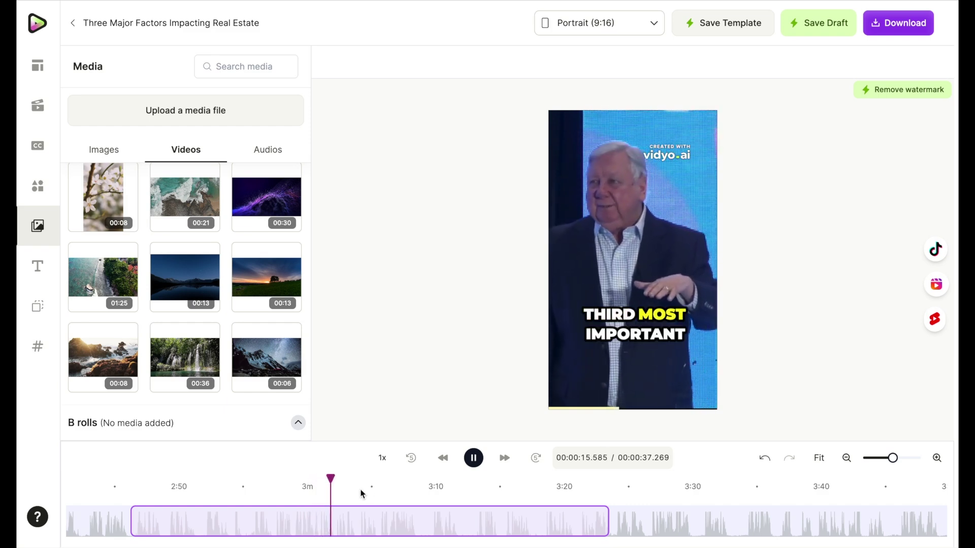
{"action": "key", "text": "space"}
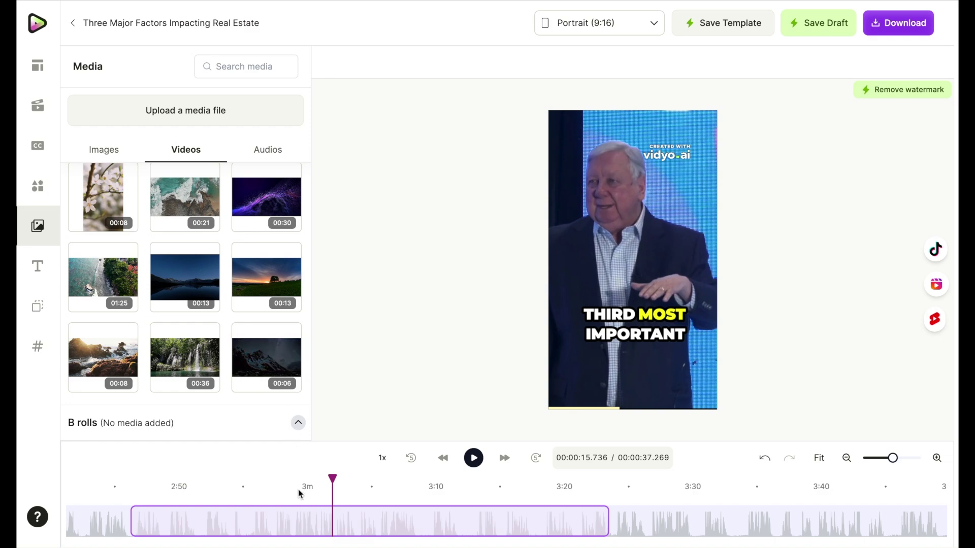
{"action": "left_click", "coordinate": [278, 361]}
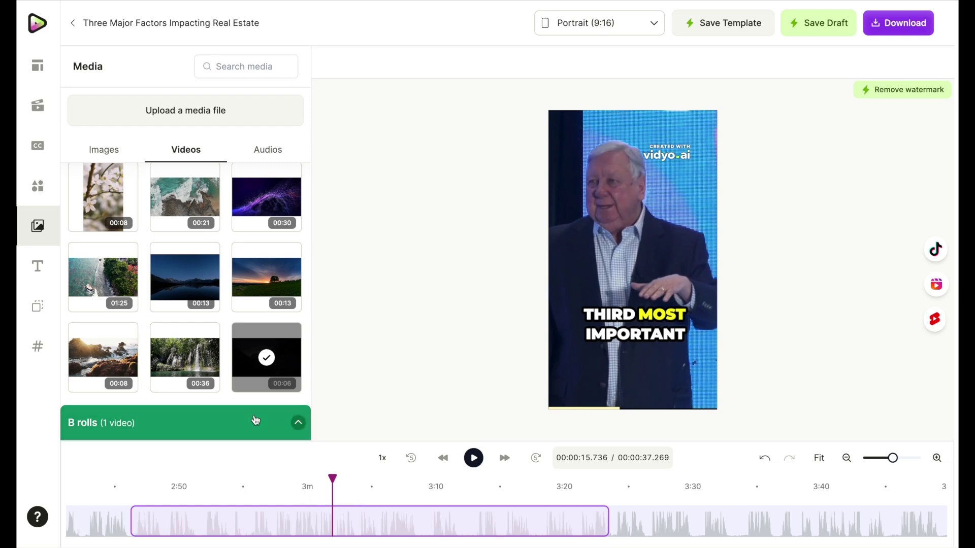
{"action": "left_click", "coordinate": [298, 422]}
{"action": "left_click", "coordinate": [305, 486]}
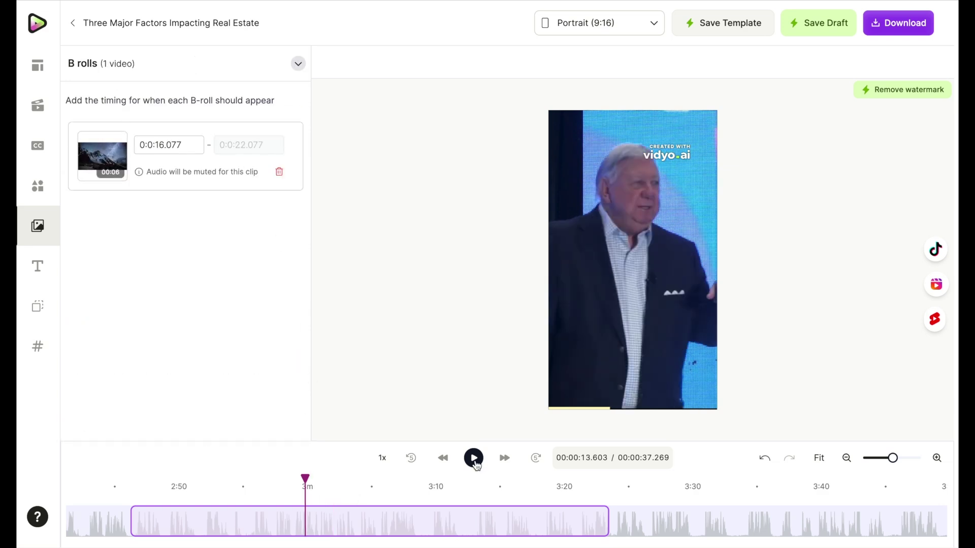
{"action": "left_click", "coordinate": [474, 459]}
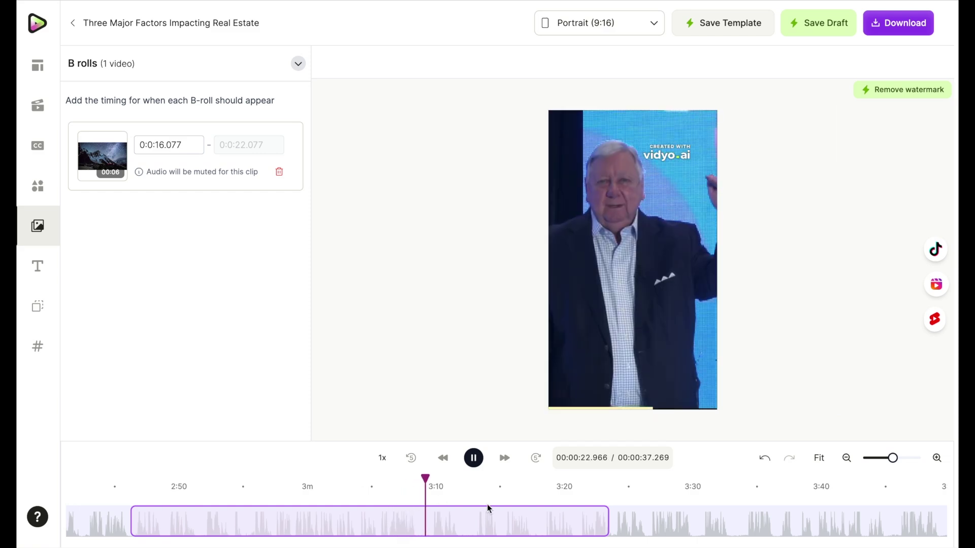
{"action": "key", "text": "space"}
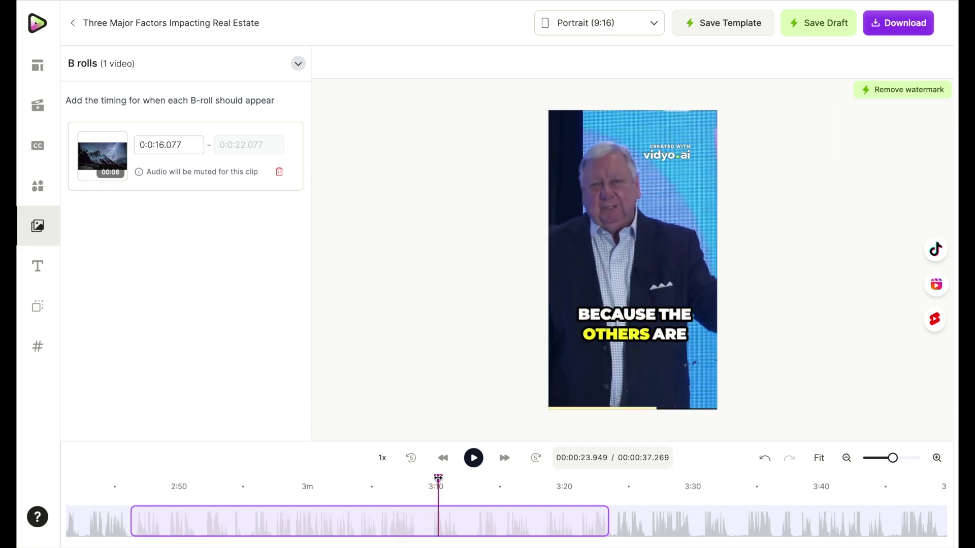
{"action": "left_click", "coordinate": [299, 65]}
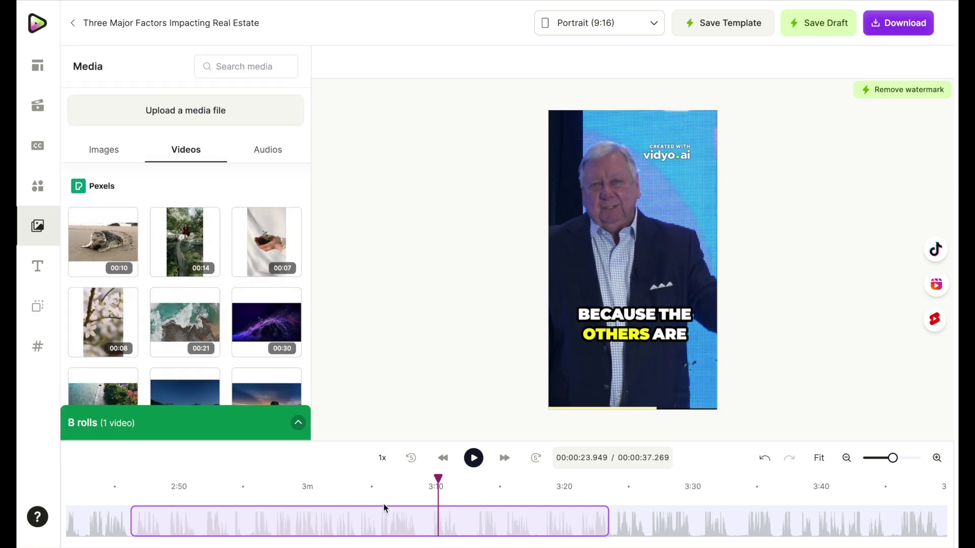
{"action": "left_click", "coordinate": [37, 67]}
Look over the Text and Background panels, then bring up the Stock Templates gallery.
{"action": "left_click", "coordinate": [38, 266]}
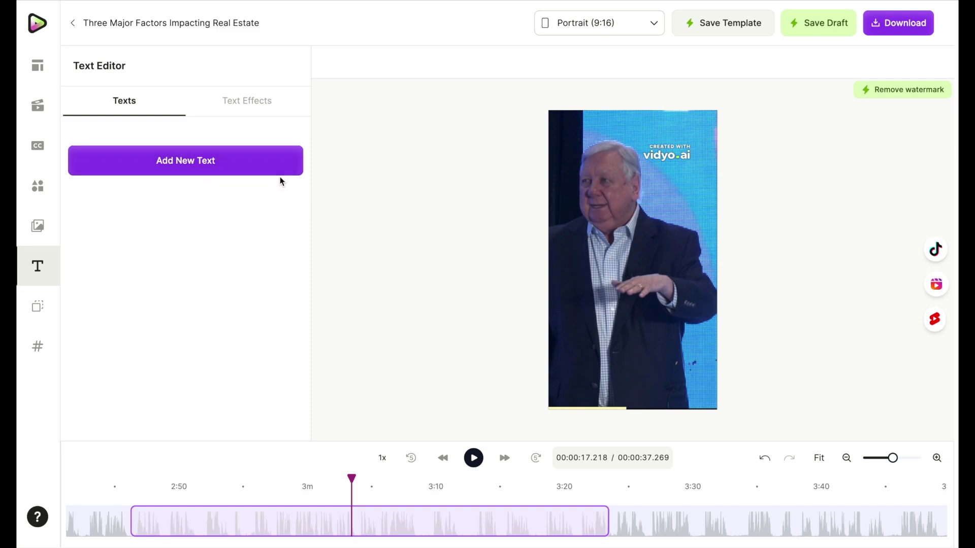
{"action": "left_click", "coordinate": [41, 321]}
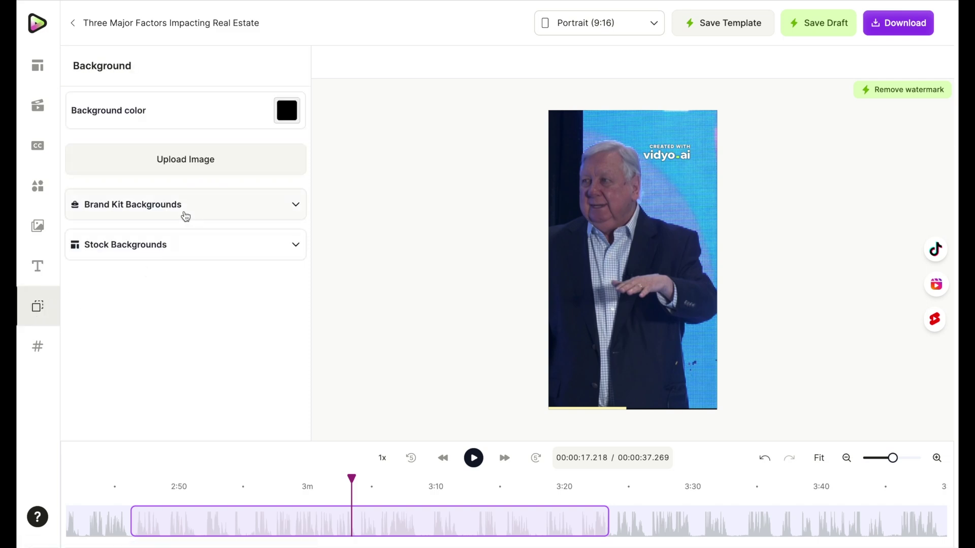
{"action": "left_click", "coordinate": [39, 268]}
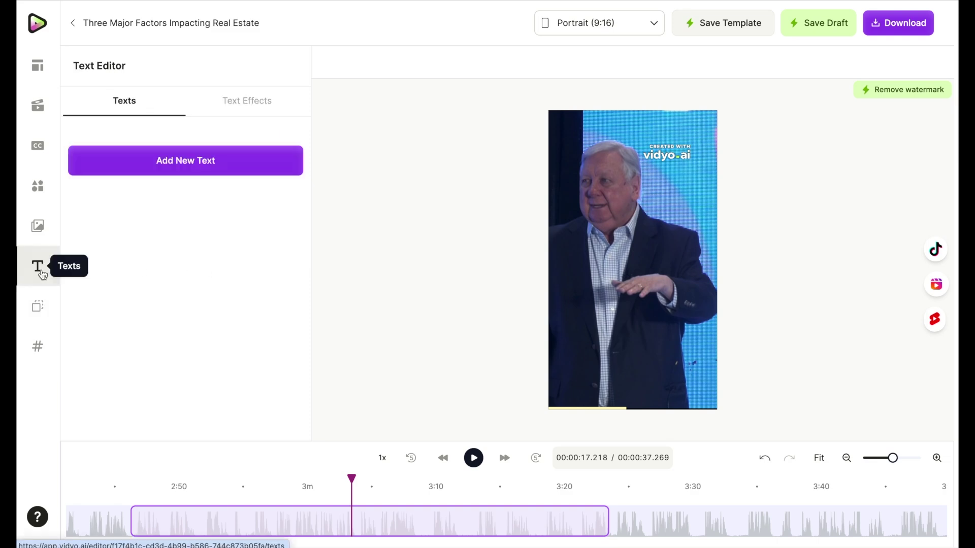
{"action": "left_click", "coordinate": [34, 68]}
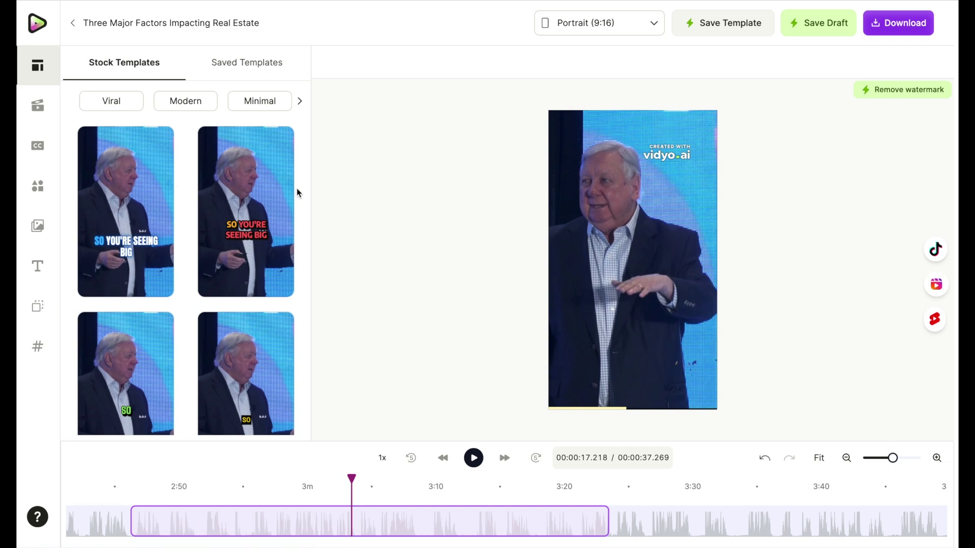
Apply the purple-box caption template, then switch to a different template in the next row.
{"action": "scroll", "coordinate": [258, 197], "scroll_direction": "down", "scroll_amount": 3}
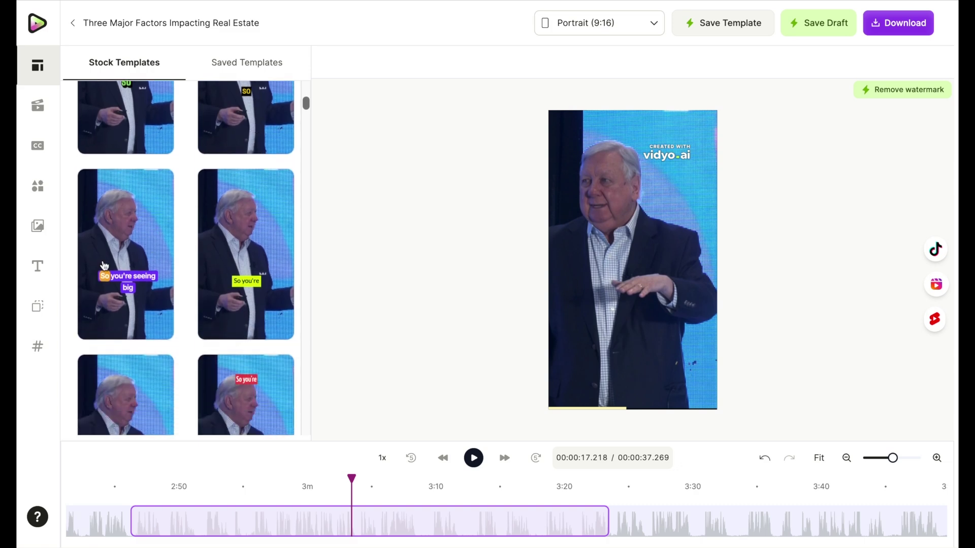
{"action": "scroll", "coordinate": [184, 333], "scroll_direction": "down", "scroll_amount": 3}
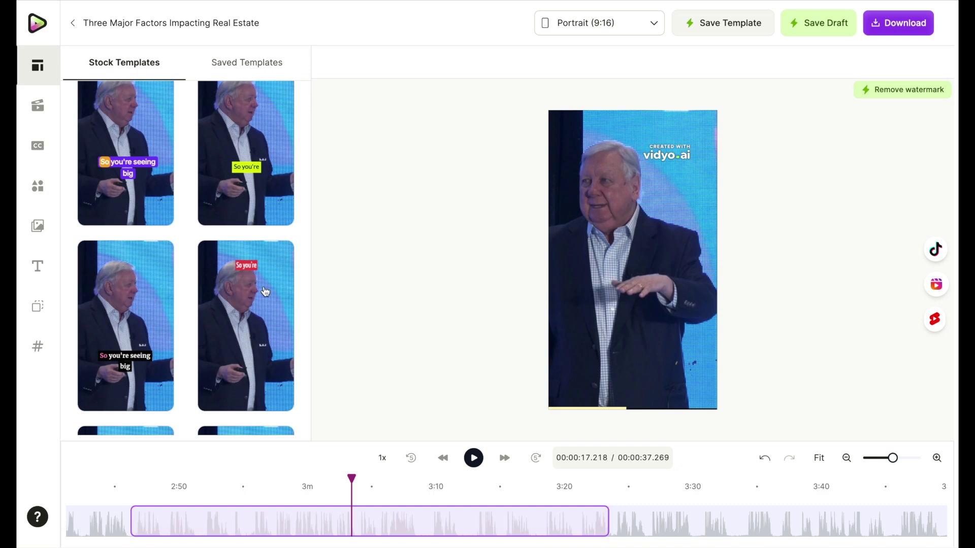
{"action": "left_click", "coordinate": [157, 146]}
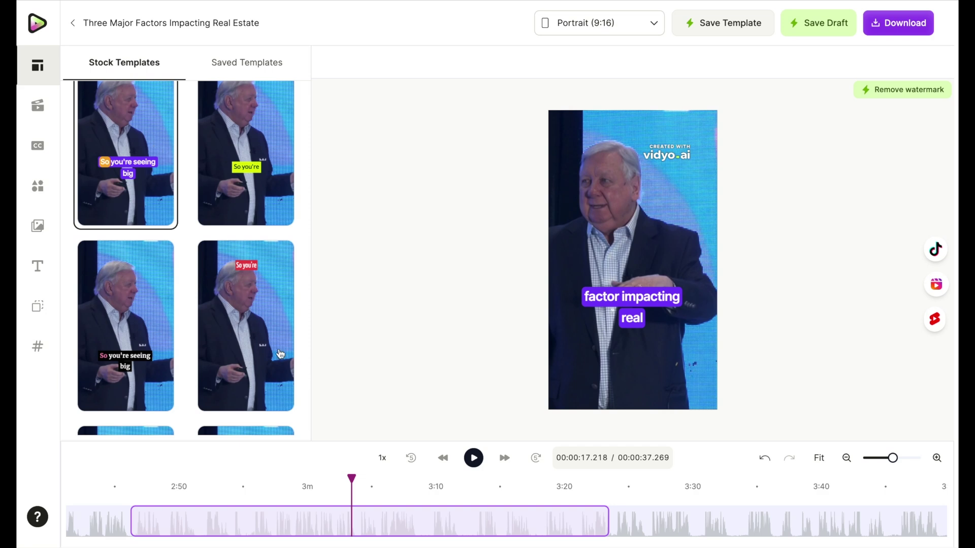
{"action": "scroll", "coordinate": [280, 354], "scroll_direction": "down", "scroll_amount": 1}
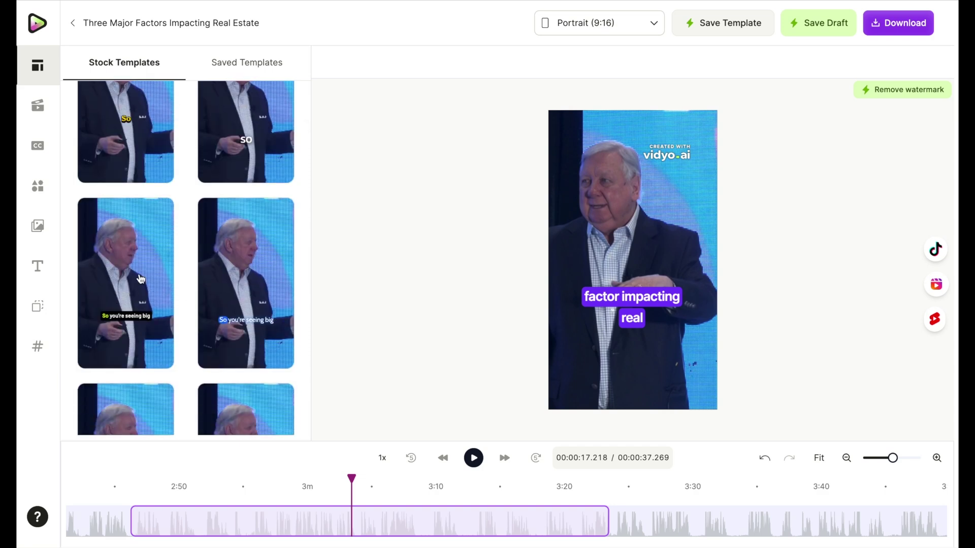
{"action": "left_click", "coordinate": [174, 313]}
{"action": "scroll", "coordinate": [229, 319], "scroll_direction": "down", "scroll_amount": 5}
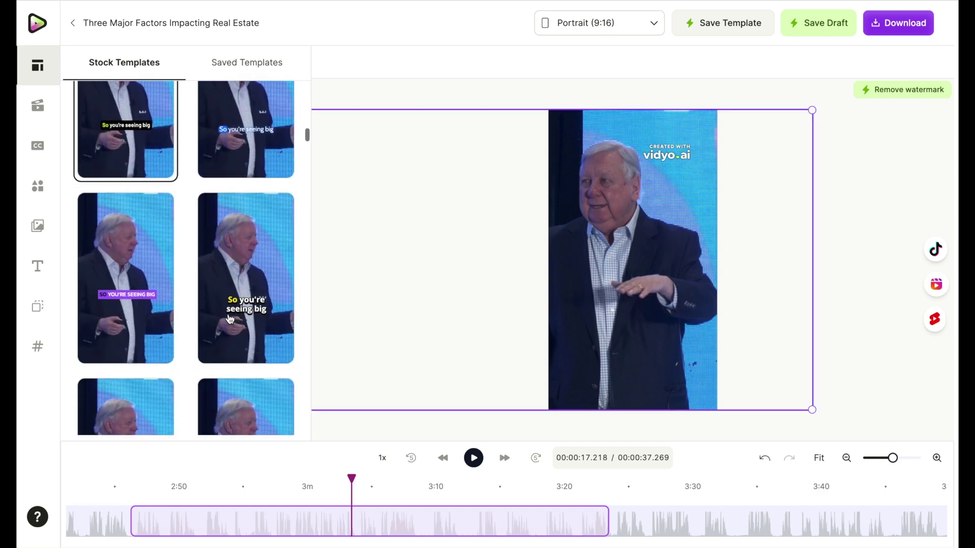
{"action": "scroll", "coordinate": [229, 319], "scroll_direction": "down", "scroll_amount": 5}
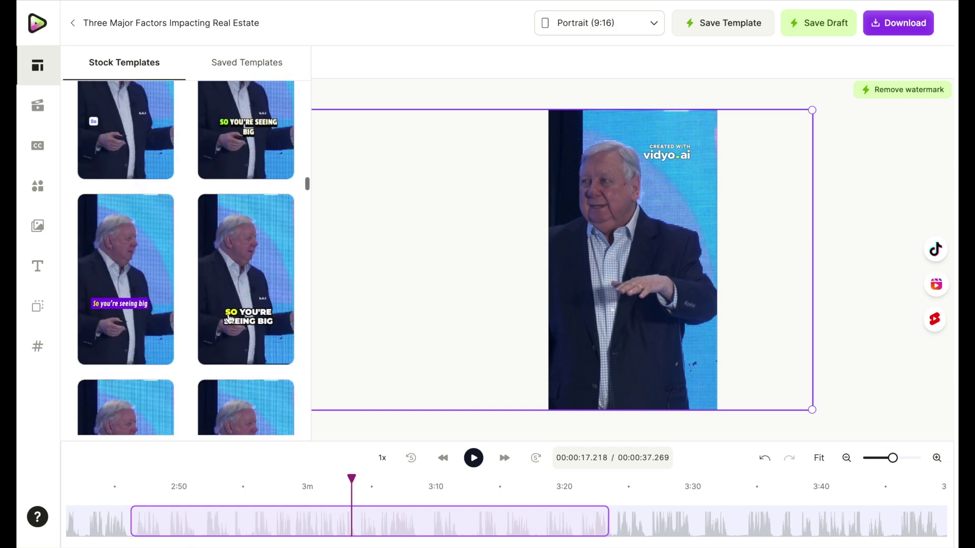
{"action": "scroll", "coordinate": [230, 319], "scroll_direction": "up", "scroll_amount": 2}
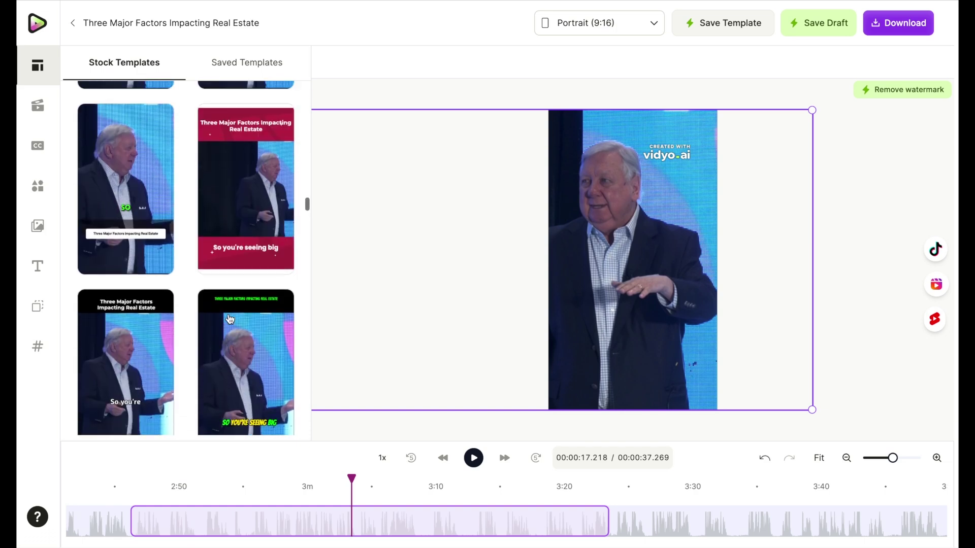
Try the red, black-green and white-title templates, then apply the 'So you're seeing big' stock template.
{"action": "left_click", "coordinate": [253, 239]}
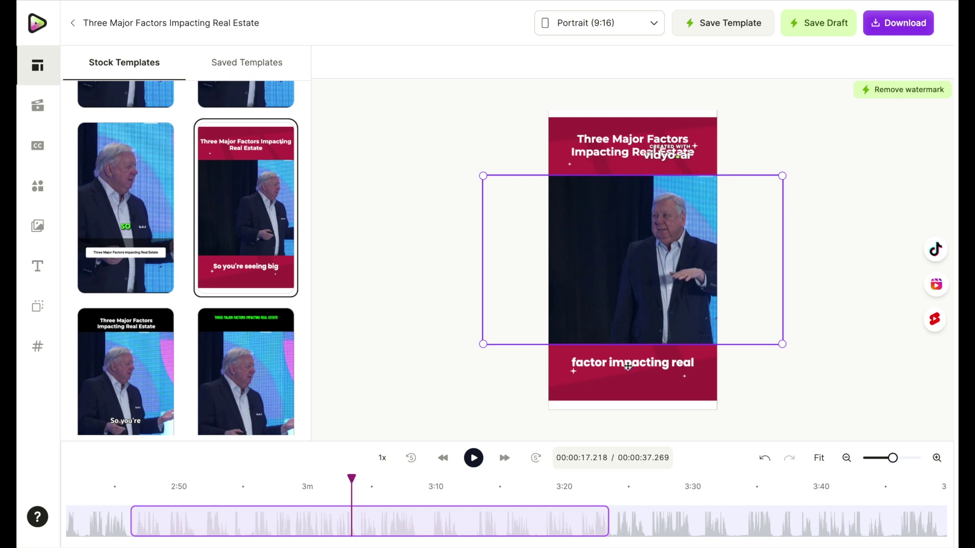
{"action": "left_click", "coordinate": [255, 348]}
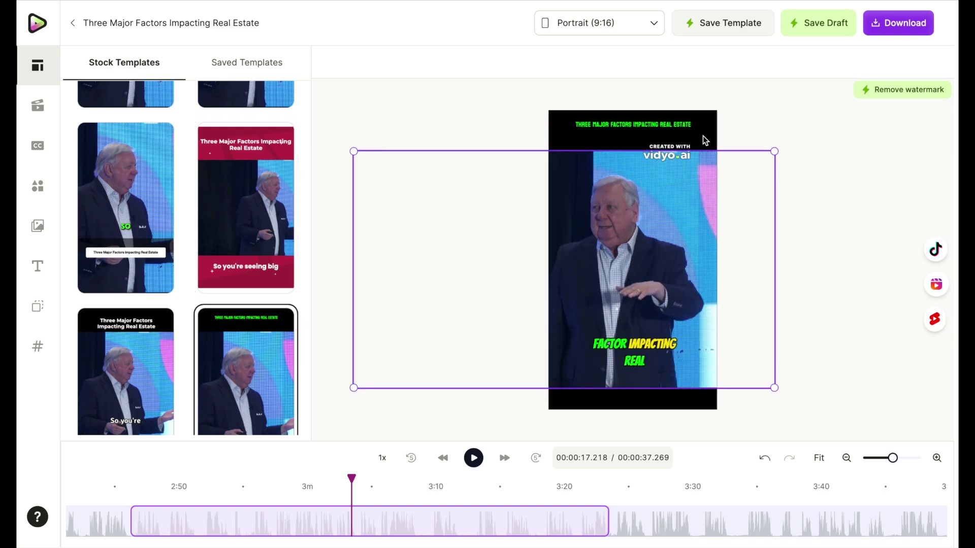
{"action": "left_click", "coordinate": [156, 369]}
{"action": "scroll", "coordinate": [186, 276], "scroll_direction": "down", "scroll_amount": 5}
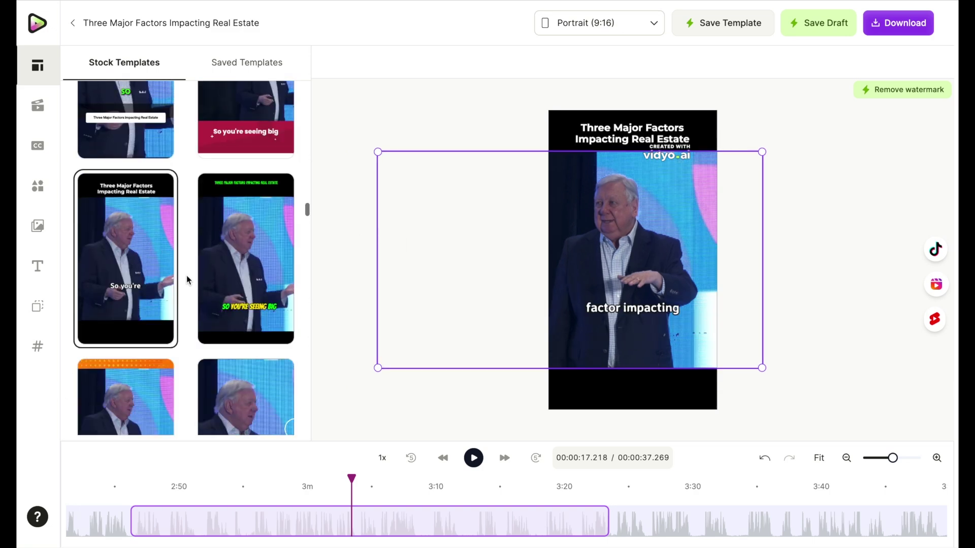
{"action": "scroll", "coordinate": [178, 274], "scroll_direction": "down", "scroll_amount": 2}
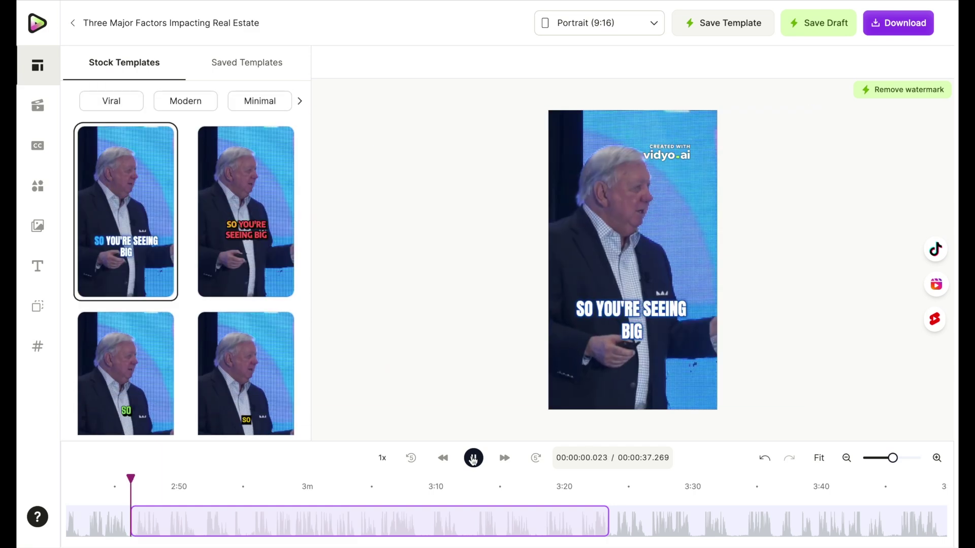
{"action": "left_click", "coordinate": [473, 458]}
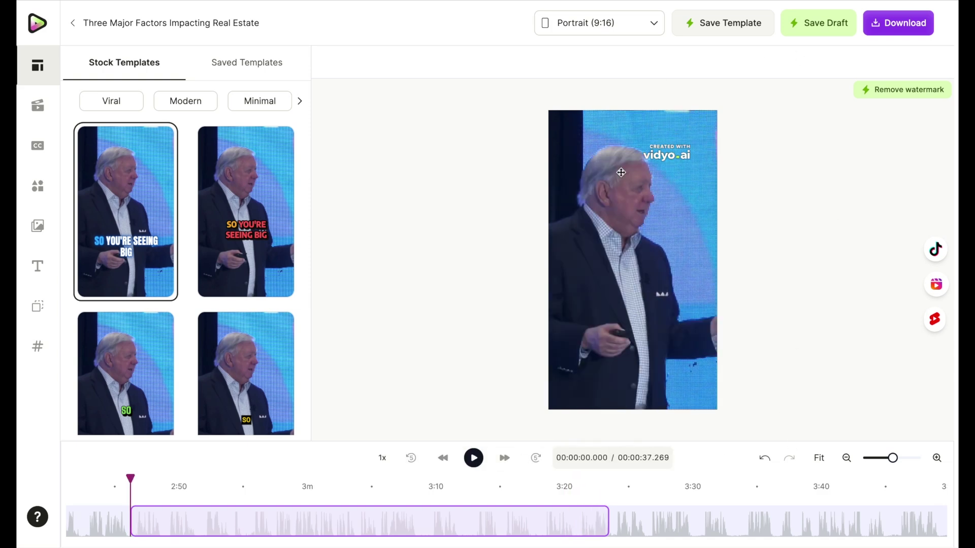
Download the short at 720p and 1x speed, accepting the watermark.
{"action": "left_click", "coordinate": [902, 29]}
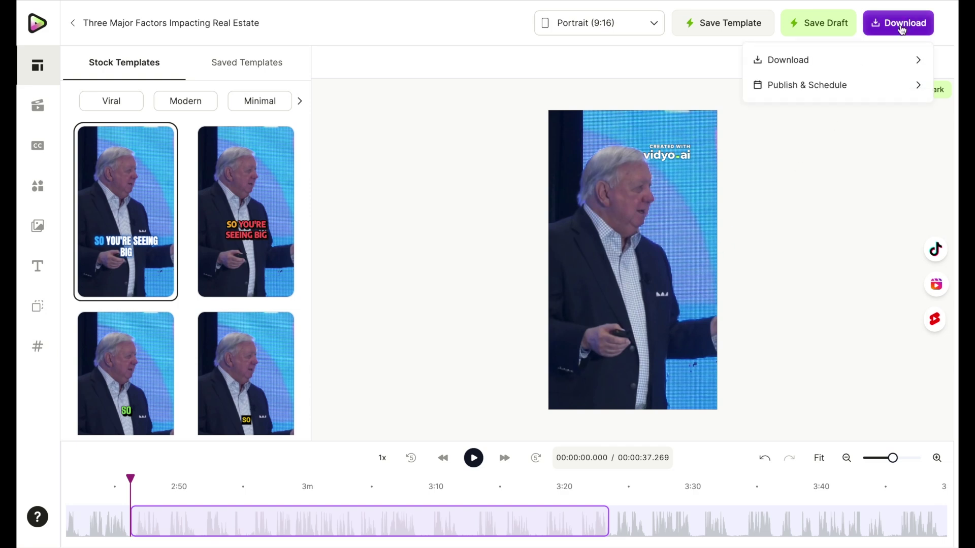
{"action": "left_click", "coordinate": [843, 61]}
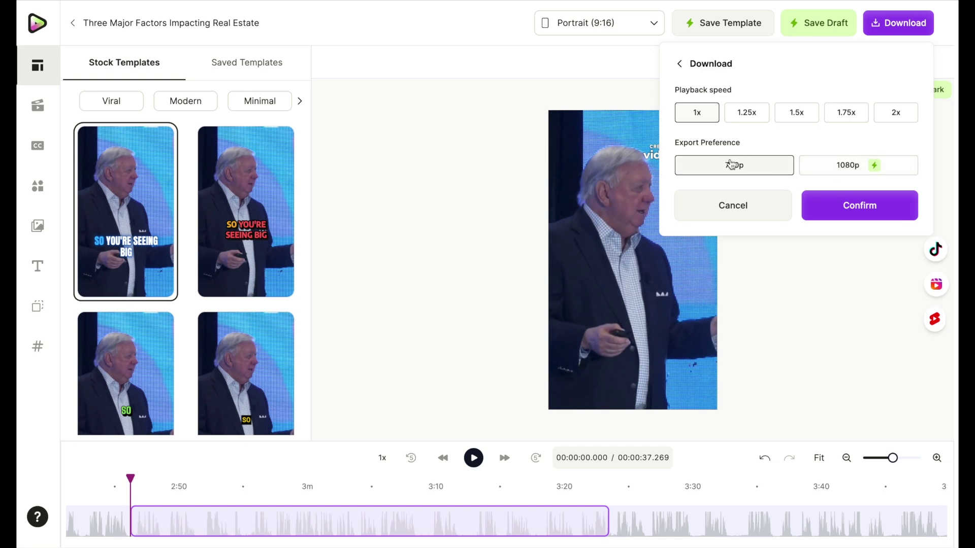
{"action": "left_click", "coordinate": [867, 212]}
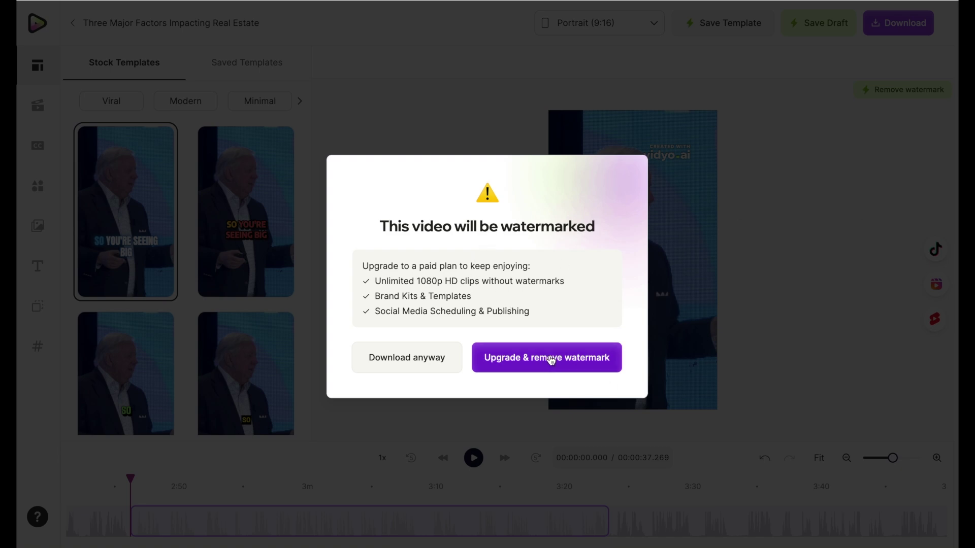
{"action": "left_click", "coordinate": [433, 359]}
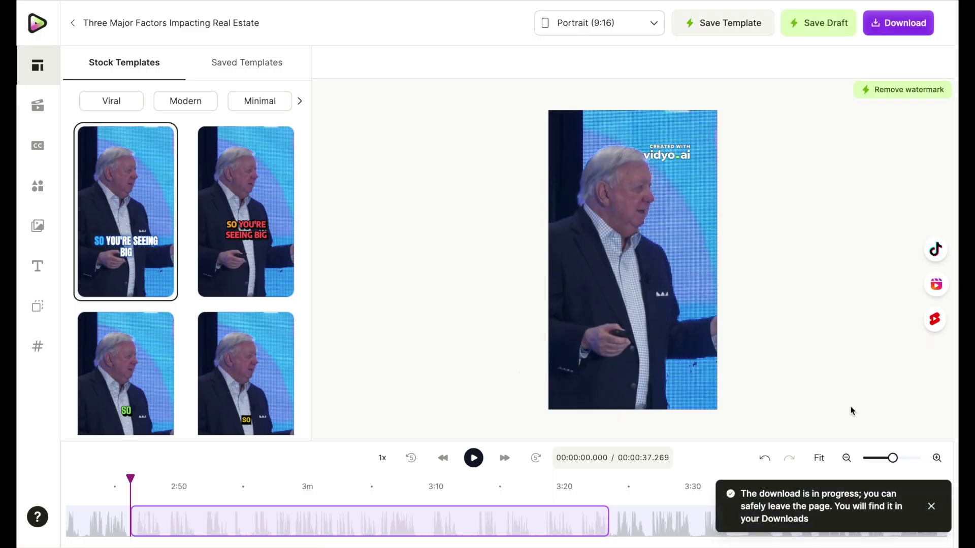